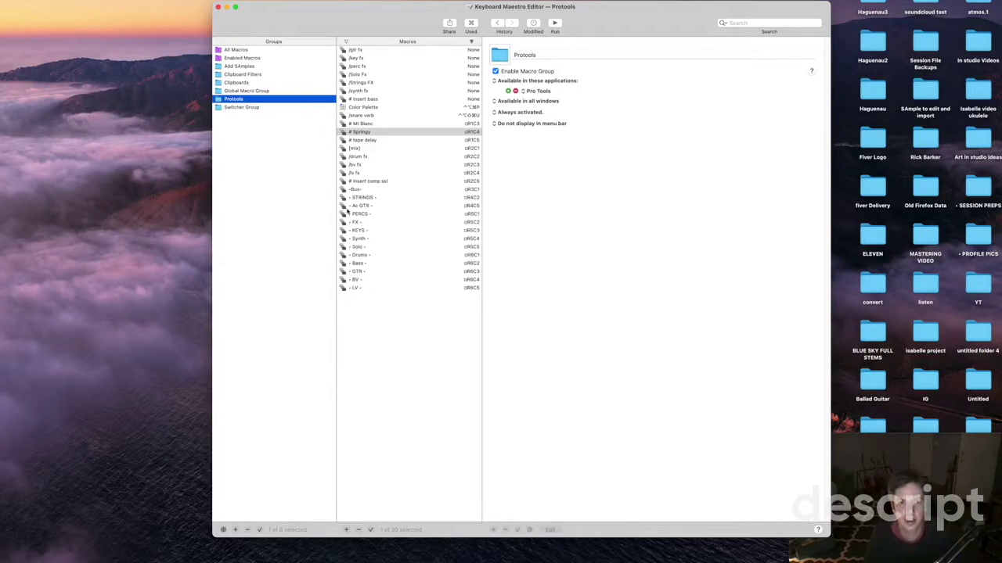
Step: Open the STRINGS and Ac GTR macros in the Protools group to review their triggers and actions
{"action": "left_click_drag", "start_coordinate": [359, 27], "coordinate": [359, 27]}
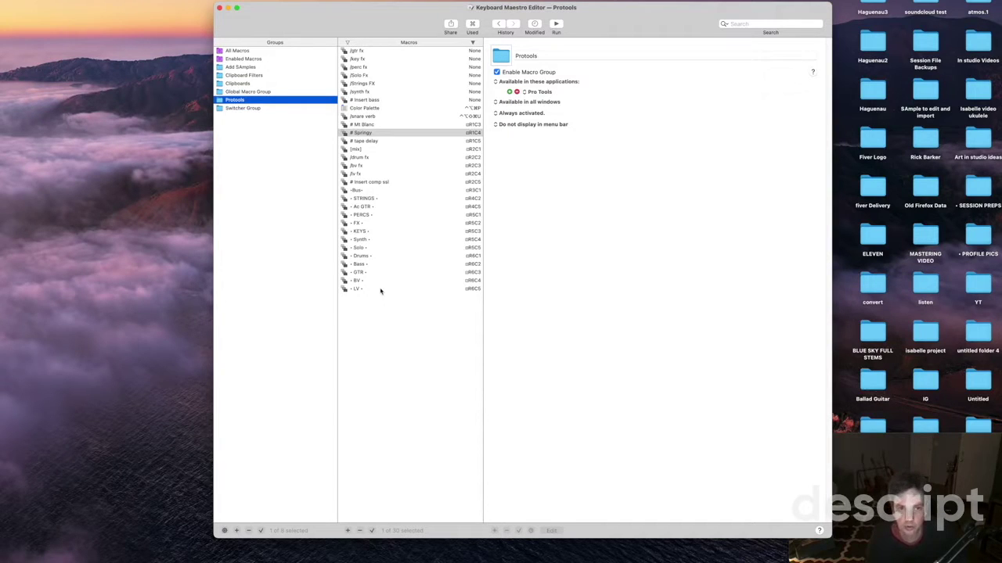
{"action": "left_click", "coordinate": [371, 199]}
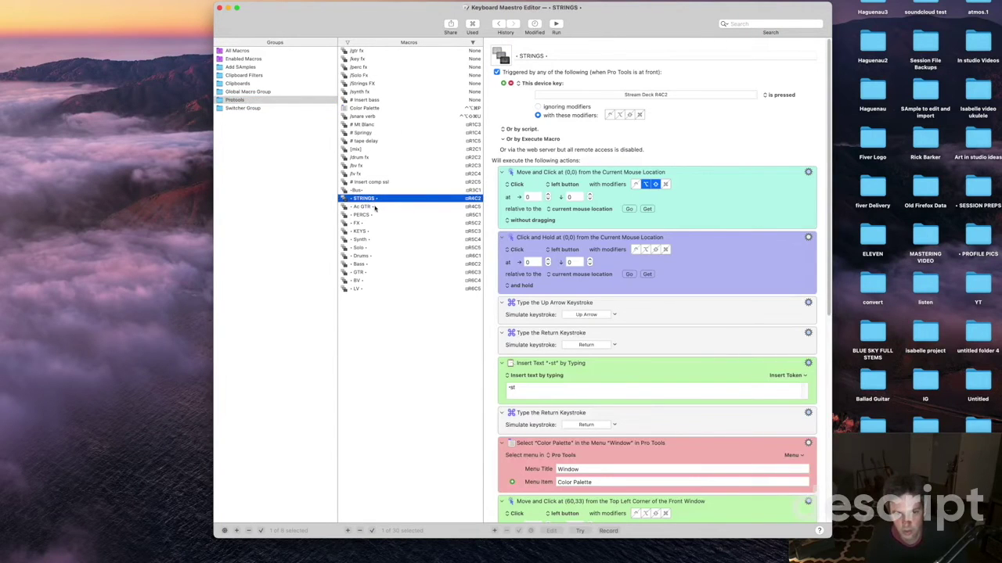
{"action": "left_click", "coordinate": [380, 207]}
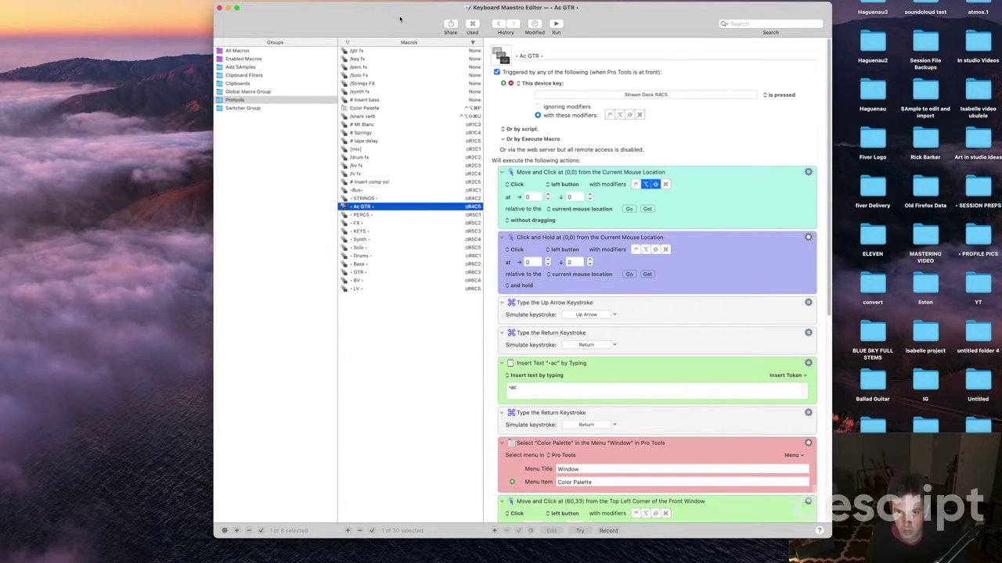
{"action": "left_click_drag", "start_coordinate": [399, 18], "coordinate": [399, 21]}
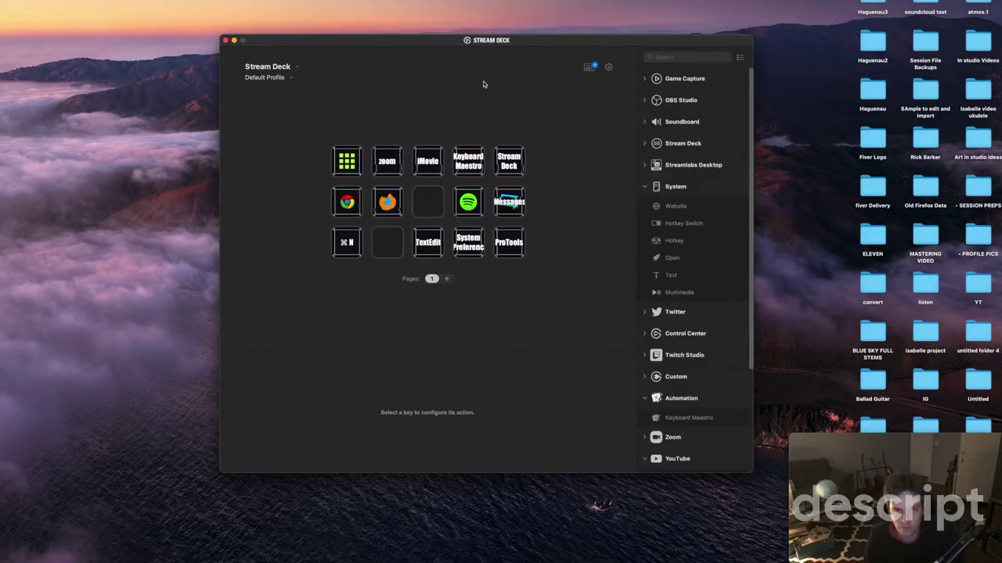
Step: Examine the actions offered in the System category and leave the category collapsed
{"action": "mouse_move", "coordinate": [409, 43]}
{"action": "left_mouse_down"}
{"action": "mouse_move", "coordinate": [377, 28]}
{"action": "mouse_move", "coordinate": [415, 33]}
{"action": "mouse_move", "coordinate": [419, 45]}
{"action": "left_mouse_up"}
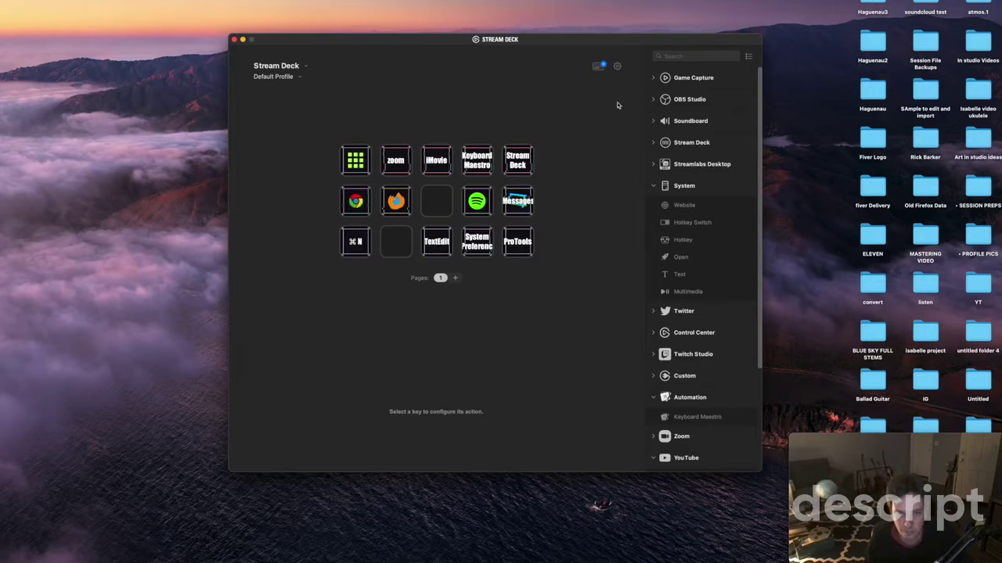
{"action": "left_click", "coordinate": [654, 187]}
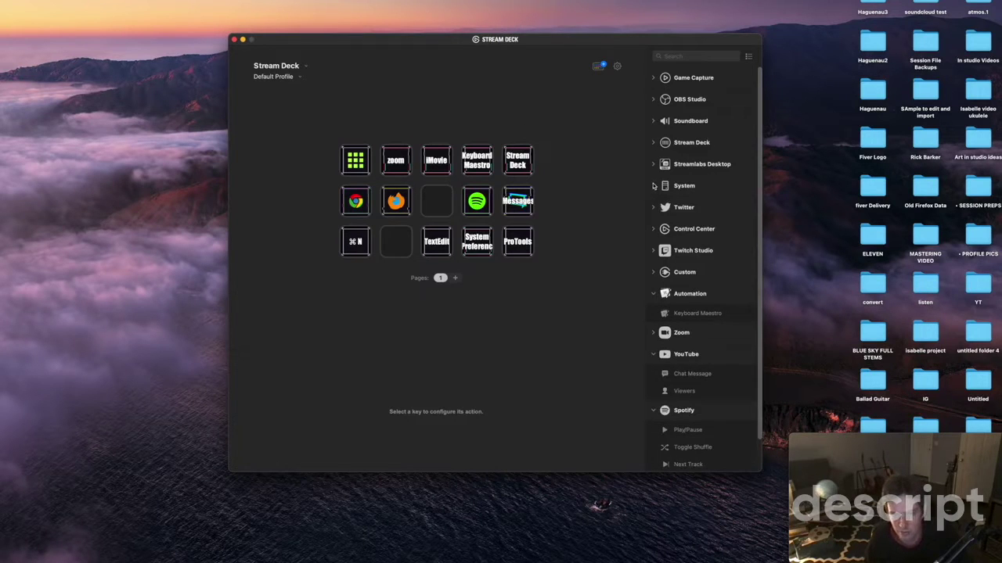
{"action": "left_click", "coordinate": [654, 186]}
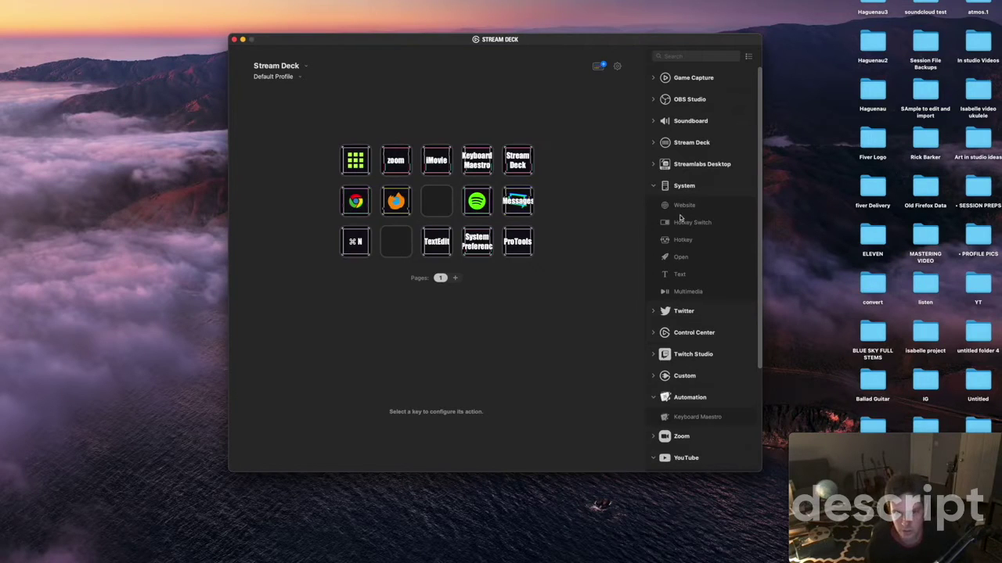
{"action": "left_click", "coordinate": [654, 186]}
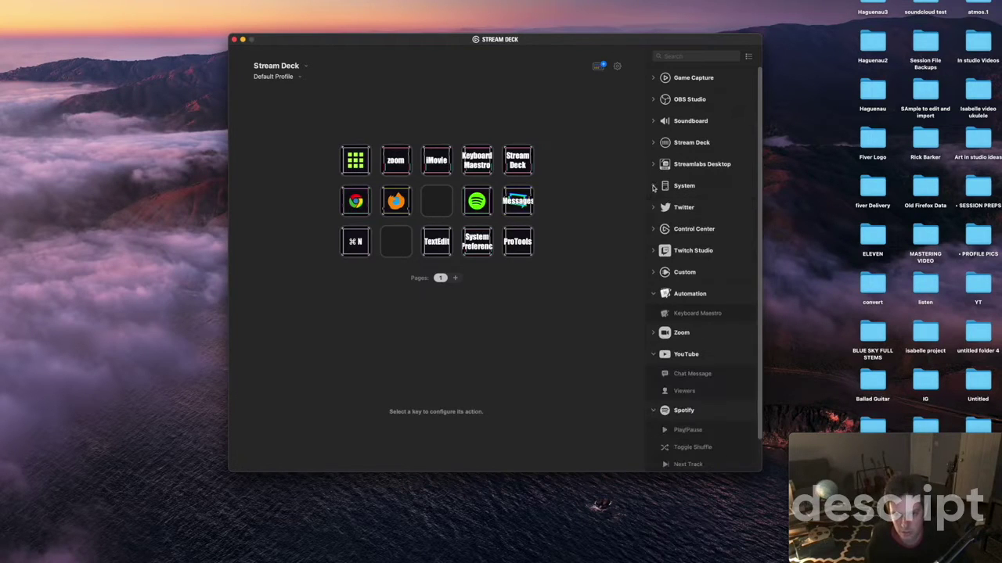
Step: Create a new Stream Deck profile alongside the existing ones
{"action": "left_click", "coordinate": [298, 77]}
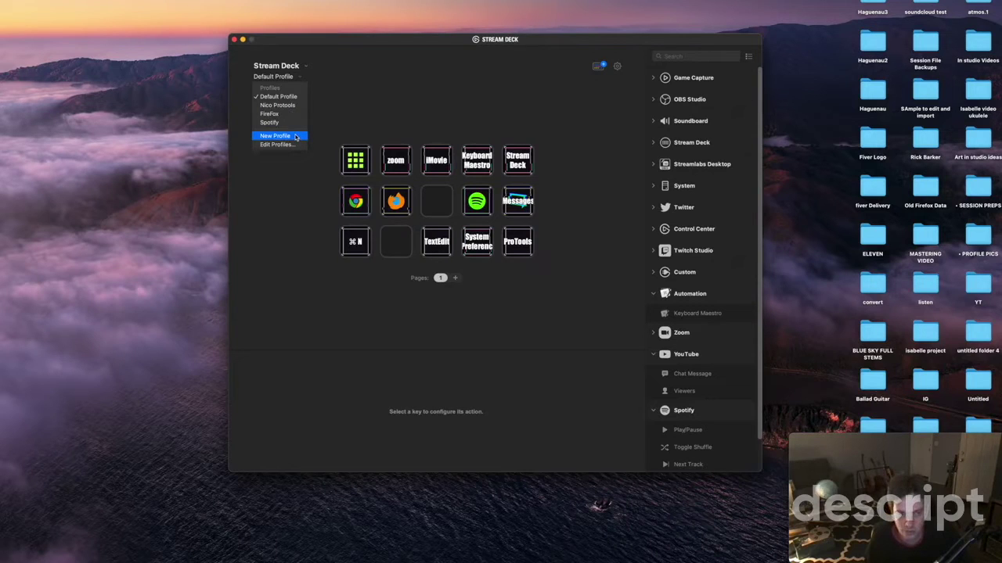
{"action": "key", "text": "Escape"}
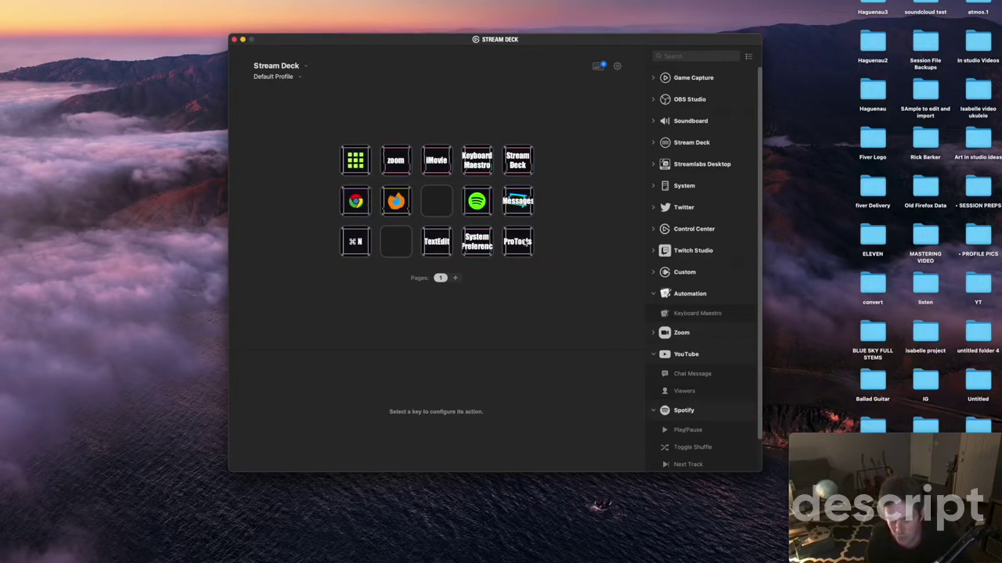
{"action": "left_click", "coordinate": [295, 77]}
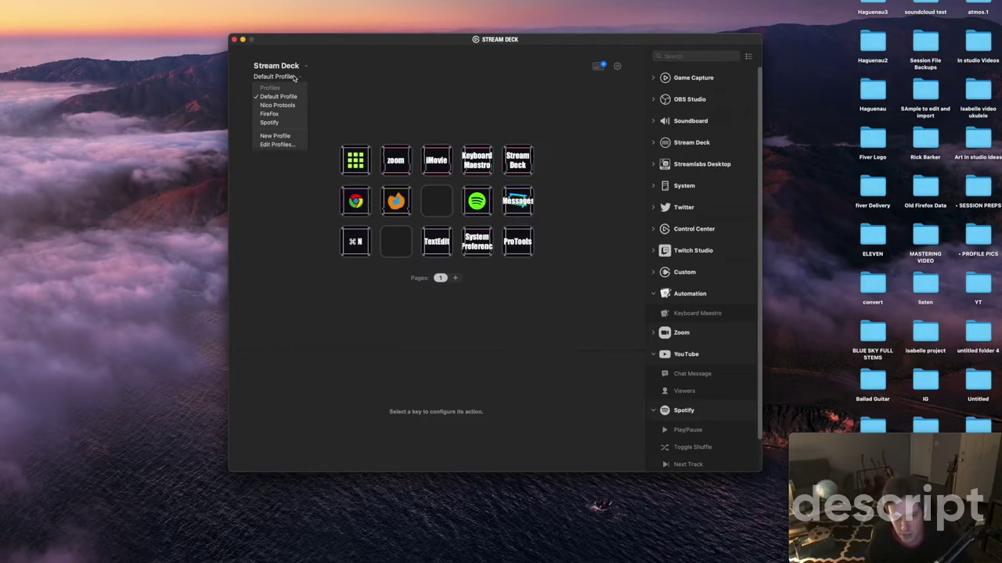
{"action": "key", "text": "Escape"}
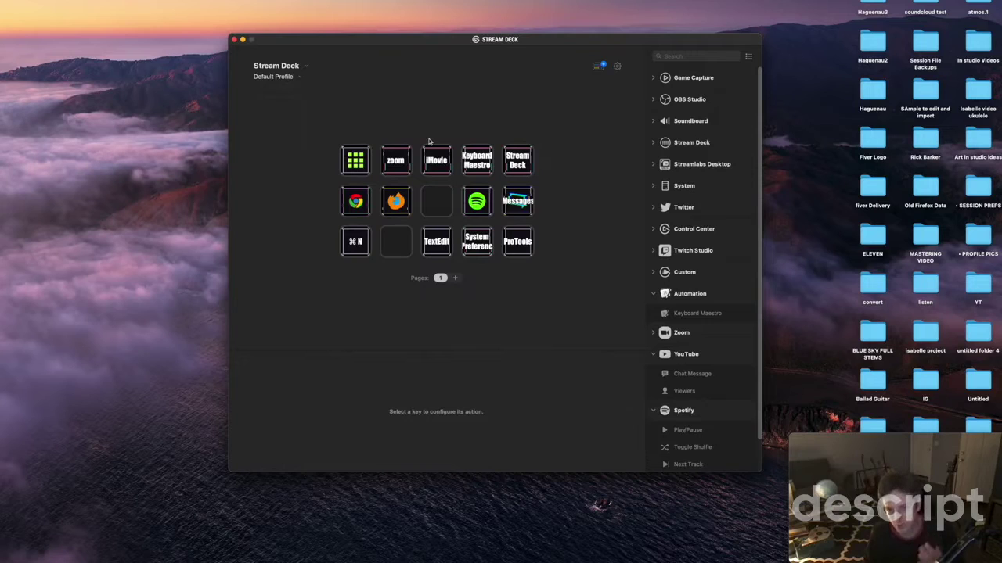
{"action": "left_click", "coordinate": [296, 77]}
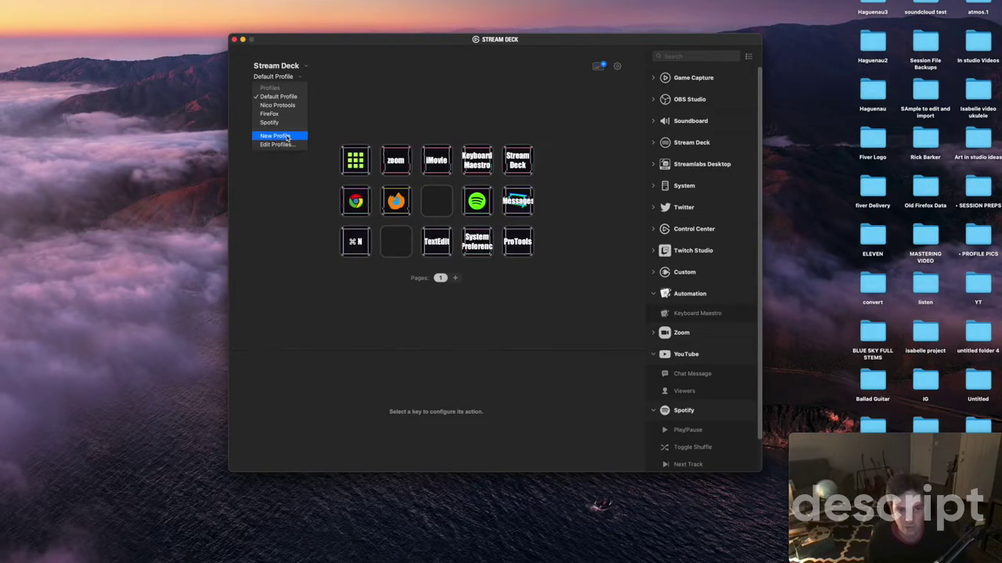
{"action": "left_click", "coordinate": [287, 137]}
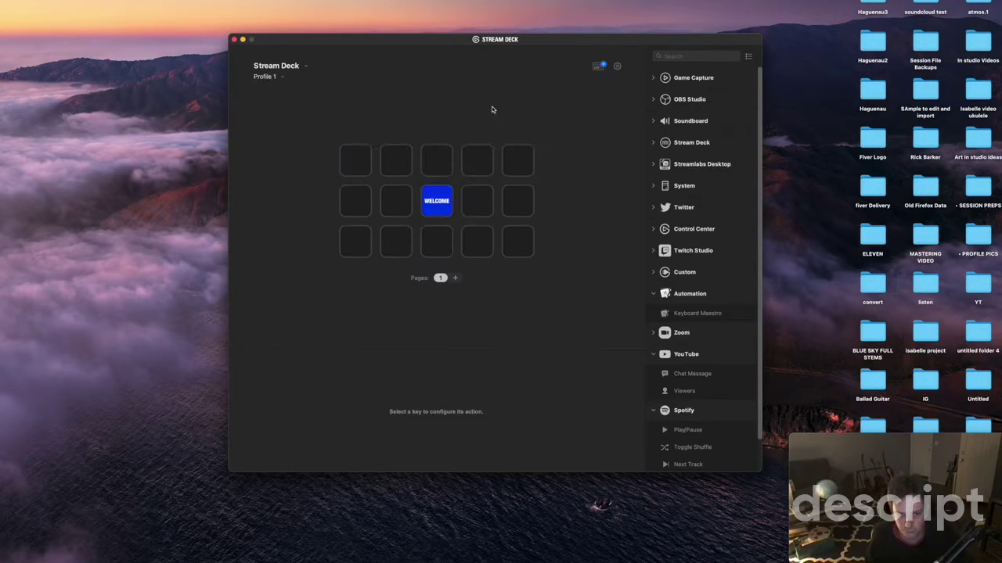
Step: Delete the Welcome website action from the middle key of the new profile and confirm the deletion
{"action": "left_click", "coordinate": [430, 206]}
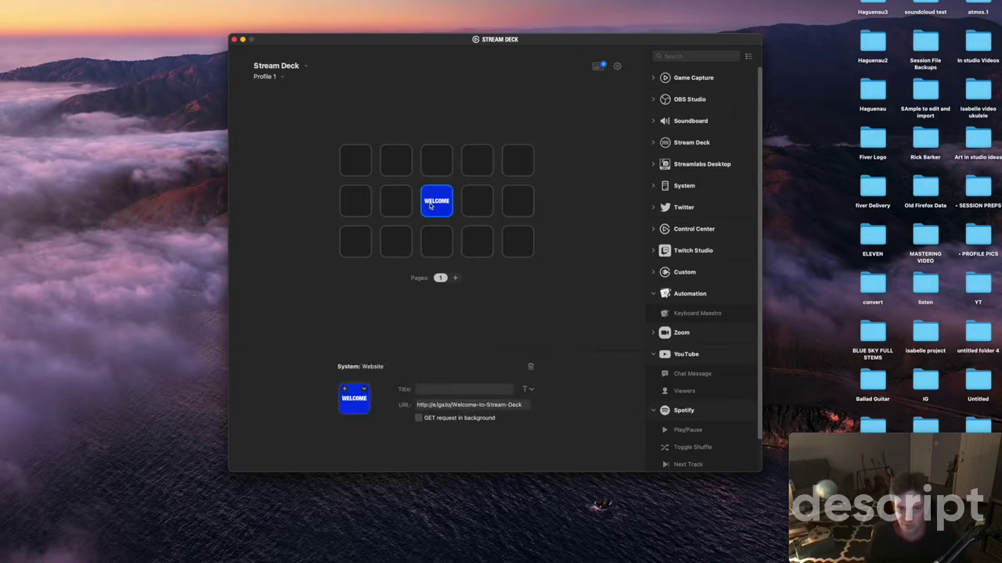
{"action": "key", "text": "BackSpace"}
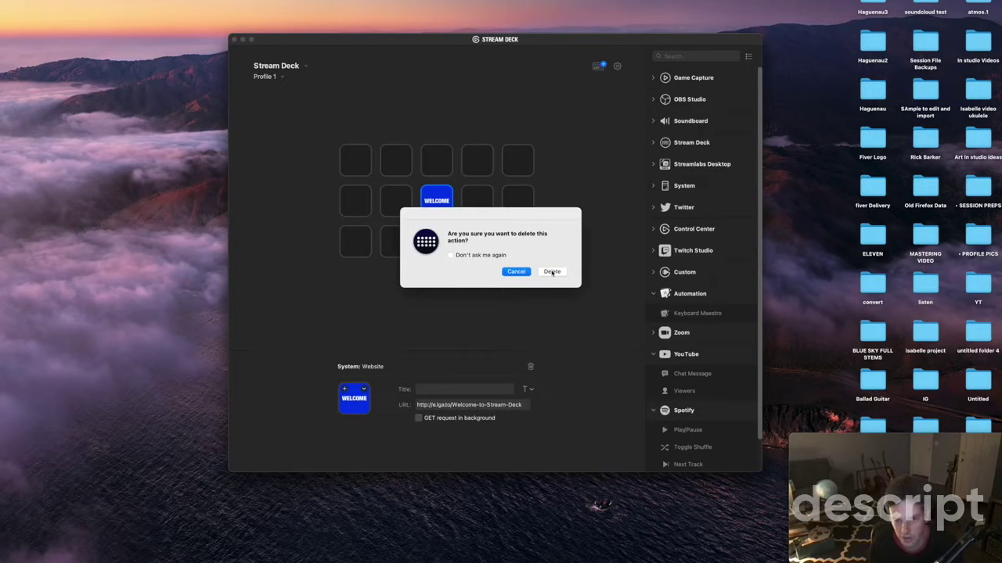
{"action": "left_click", "coordinate": [552, 271]}
{"action": "left_click", "coordinate": [435, 85]}
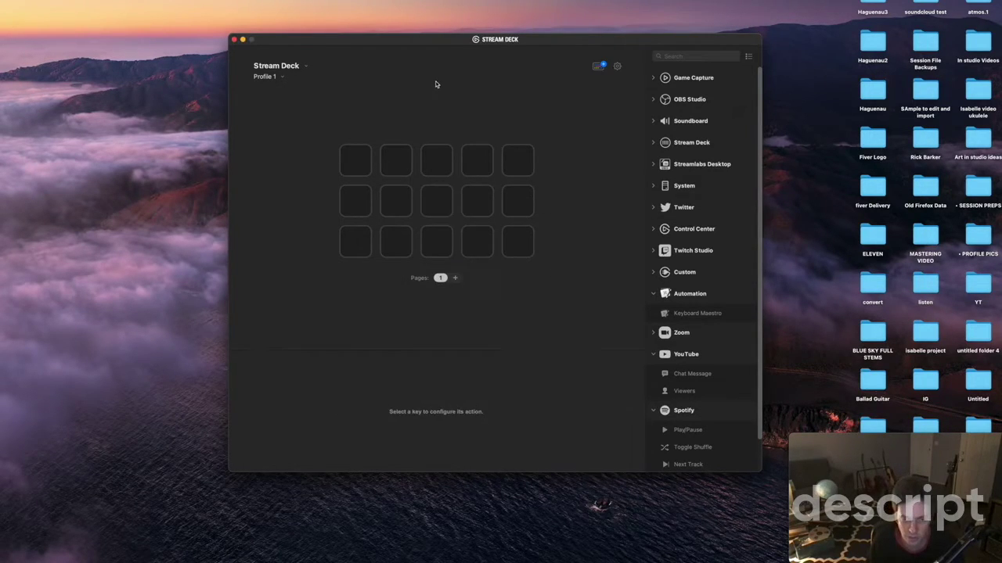
Step: Assign the System Open action to the first key in the top row
{"action": "left_click", "coordinate": [362, 168]}
{"action": "left_click", "coordinate": [513, 163]}
{"action": "left_click", "coordinate": [485, 165]}
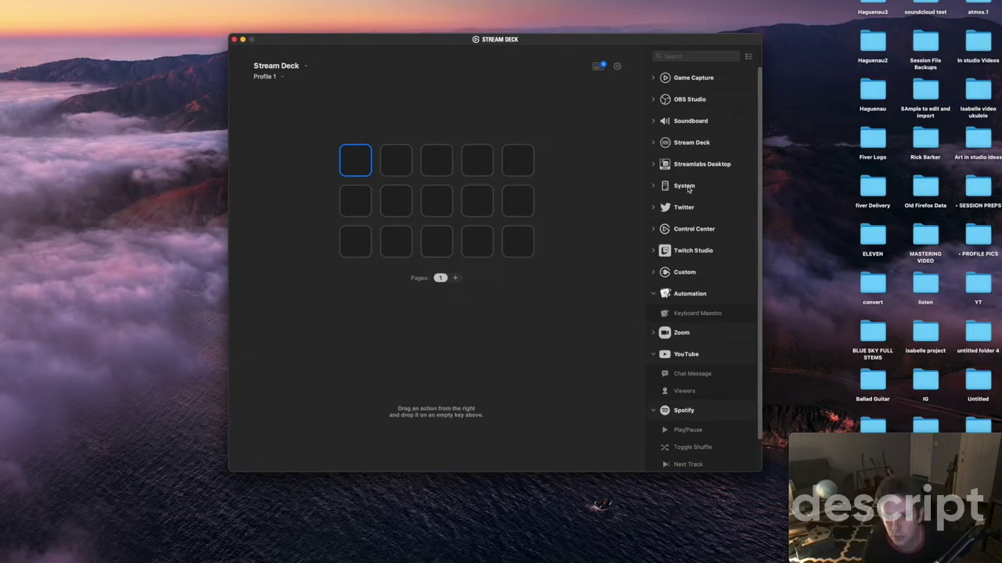
{"action": "left_click", "coordinate": [654, 185]}
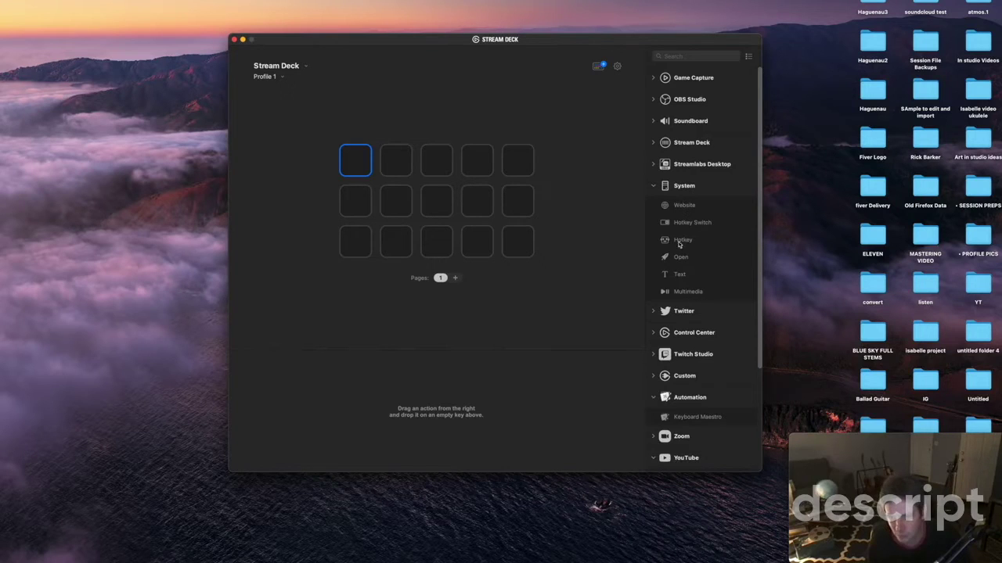
{"action": "left_click_drag", "start_coordinate": [680, 262], "coordinate": [355, 160]}
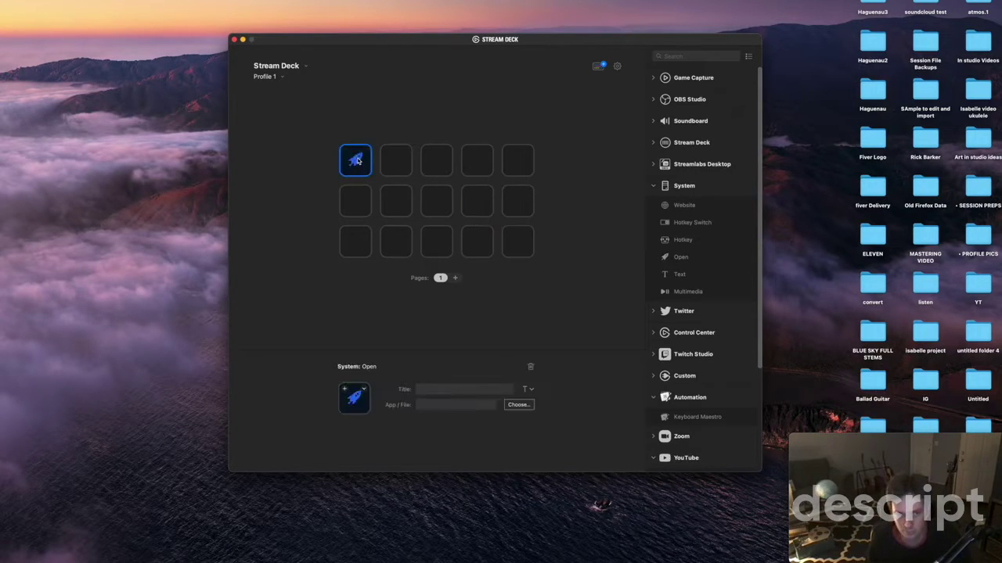
Step: Title the first key's Open action "protools" and keep that key selected for configuration
{"action": "left_click", "coordinate": [433, 390]}
{"action": "type", "text": "p"}
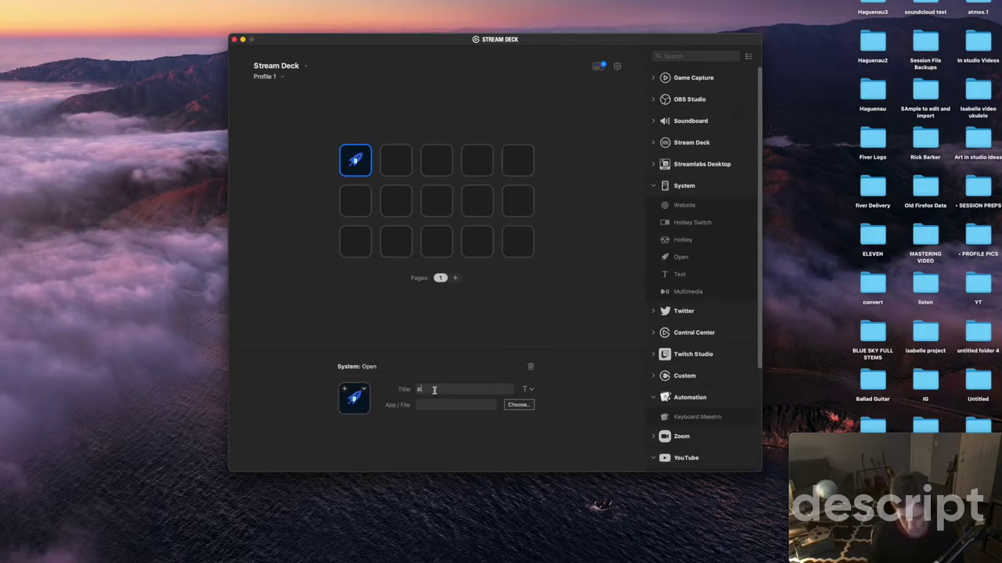
{"action": "type", "text": "rotools"}
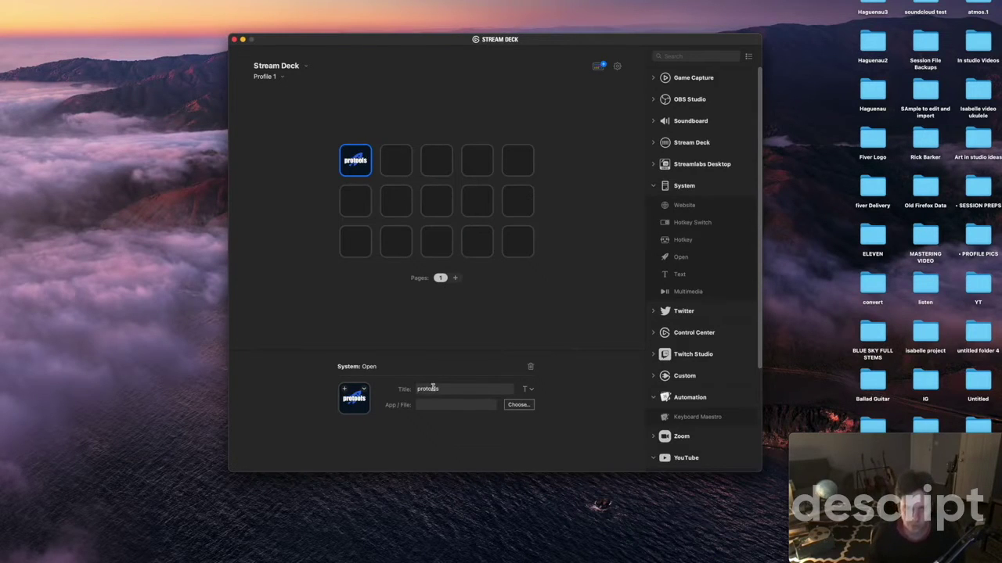
{"action": "left_click", "coordinate": [412, 337]}
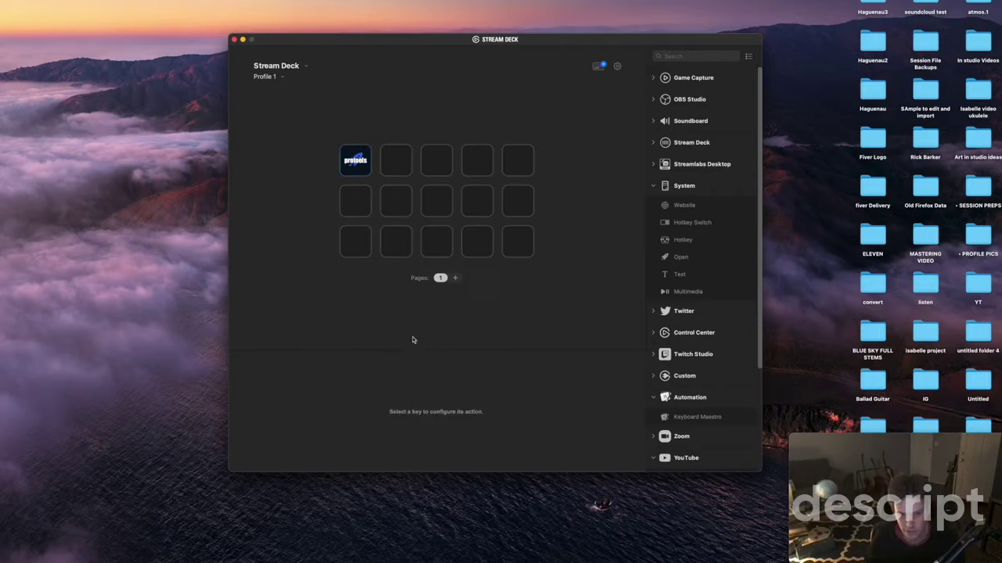
{"action": "left_click", "coordinate": [353, 164]}
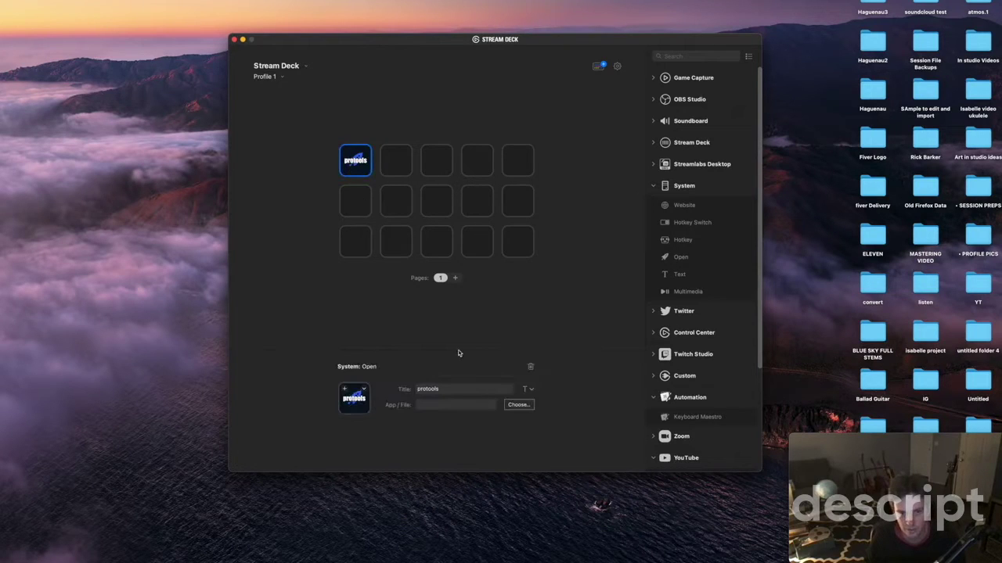
Step: Set the Open action's target to the Pro Tools application from the Applications folder
{"action": "left_click", "coordinate": [516, 405]}
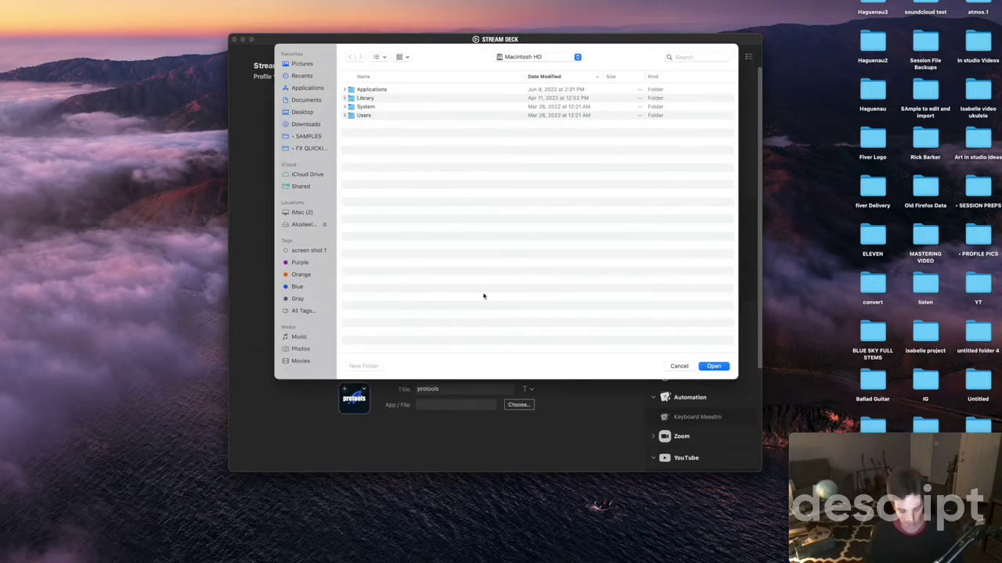
{"action": "key", "text": "super+shift+a"}
{"action": "scroll", "coordinate": [393, 251], "scroll_direction": "down", "scroll_amount": 10}
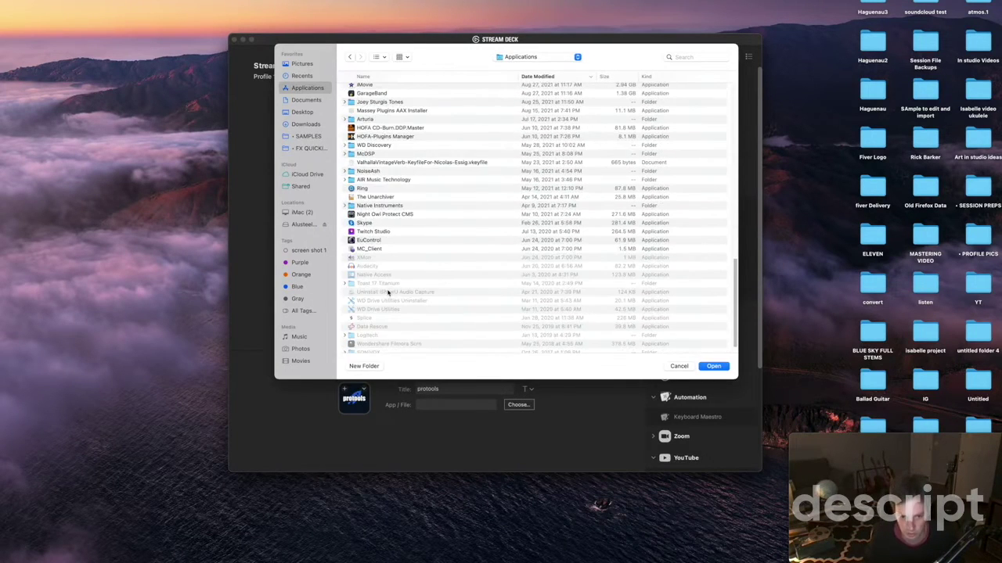
{"action": "type", "text": "pro"}
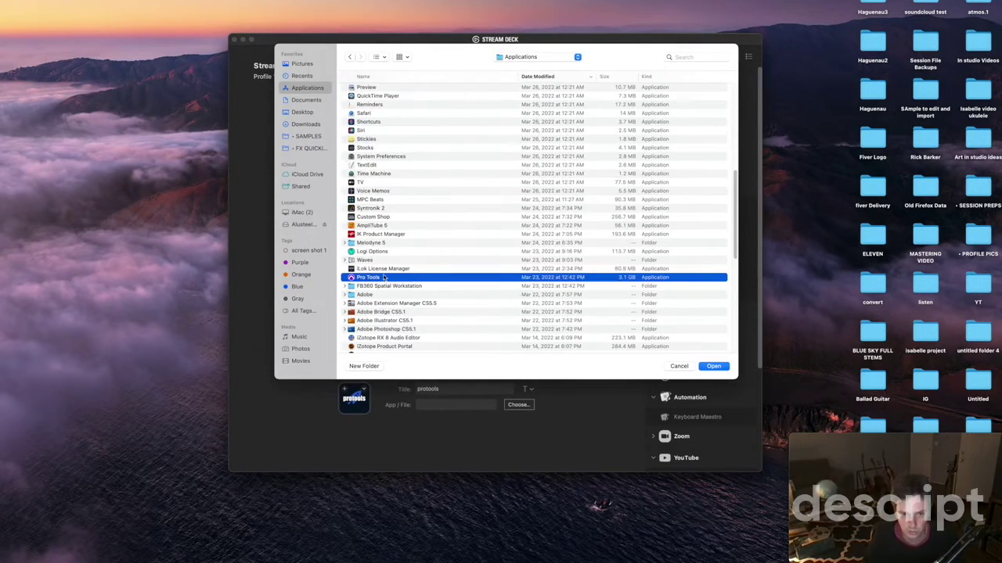
{"action": "left_click", "coordinate": [713, 366]}
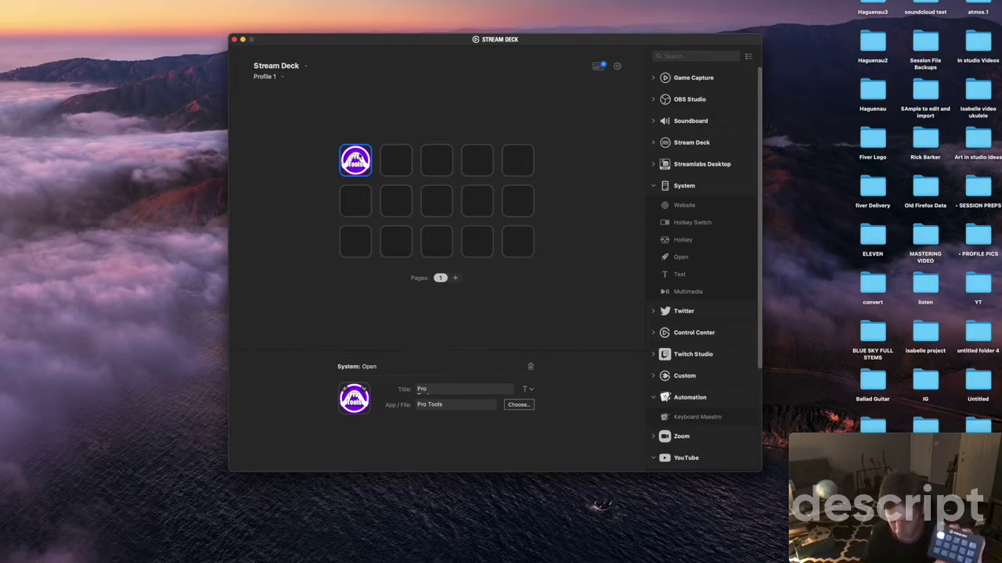
Step: Clear the Pro Tools key and collapse the System, YouTube and Spotify action categories
{"action": "left_click_drag", "start_coordinate": [356, 159], "coordinate": [547, 45]}
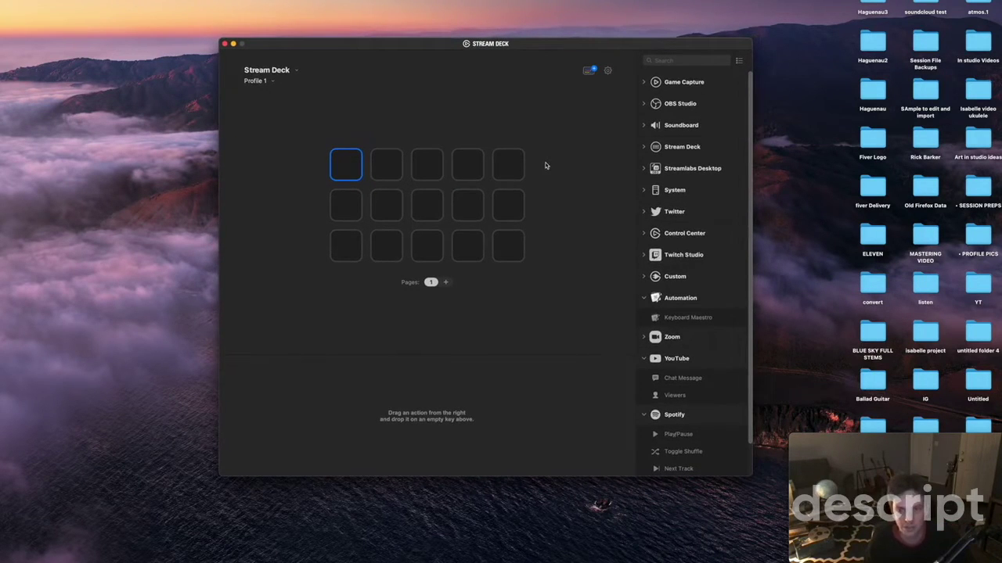
{"action": "left_click", "coordinate": [643, 358]}
{"action": "left_click", "coordinate": [644, 380]}
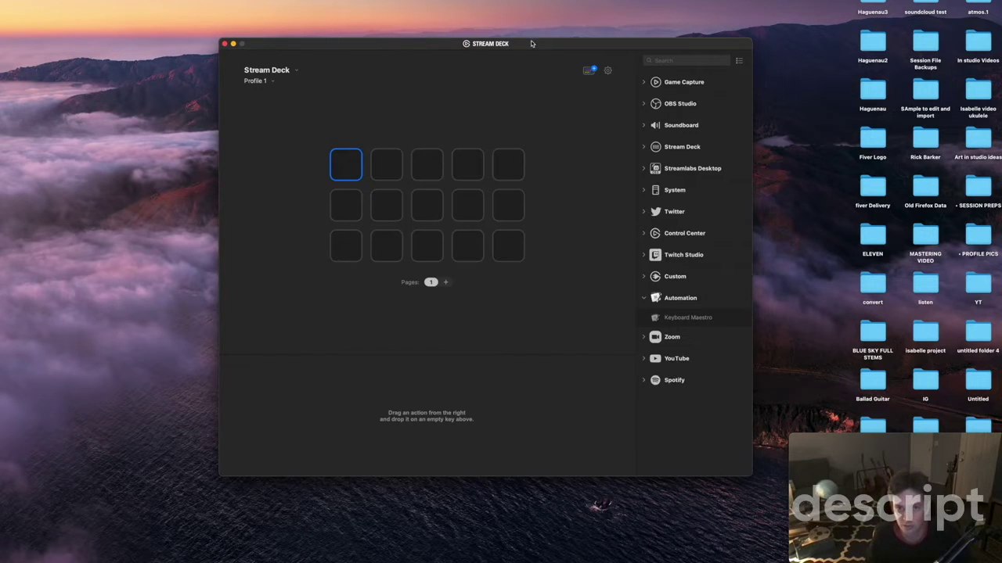
Step: Open the Stream Deck Store and show its full list of plugins
{"action": "left_click_drag", "start_coordinate": [531, 43], "coordinate": [495, 41]}
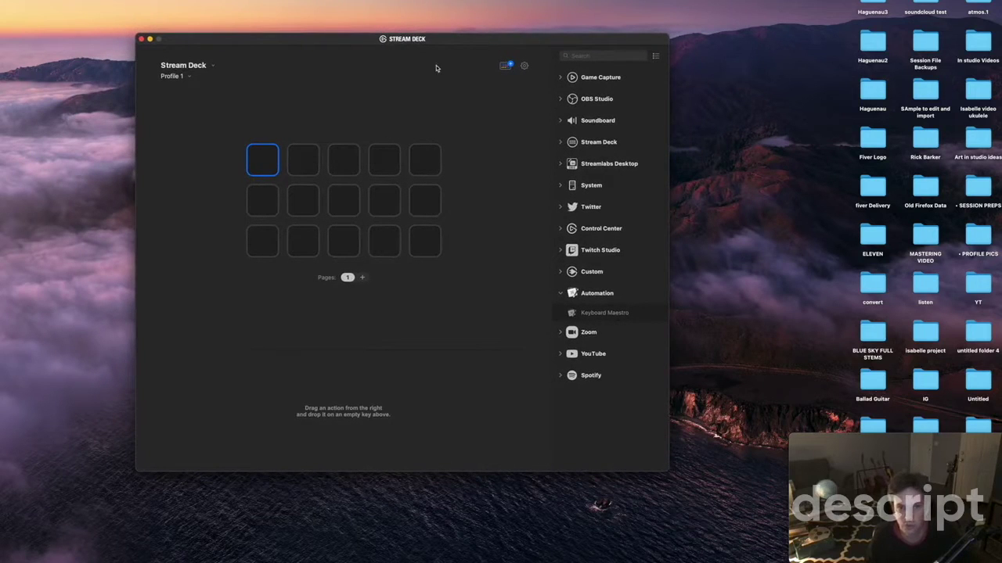
{"action": "left_click", "coordinate": [507, 66]}
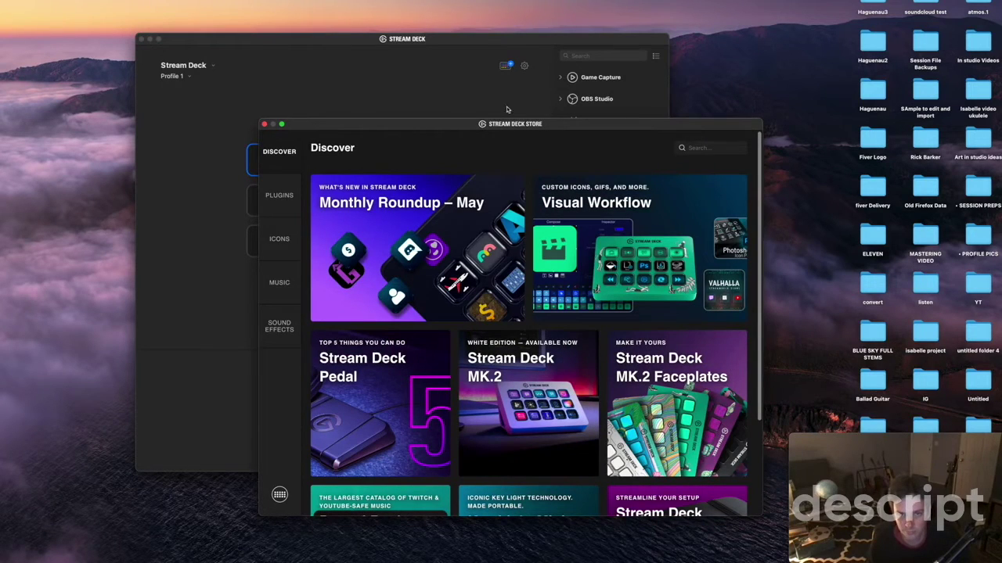
{"action": "mouse_move", "coordinate": [512, 126]}
{"action": "left_mouse_down"}
{"action": "mouse_move", "coordinate": [550, 119]}
{"action": "mouse_move", "coordinate": [507, 106]}
{"action": "left_mouse_up"}
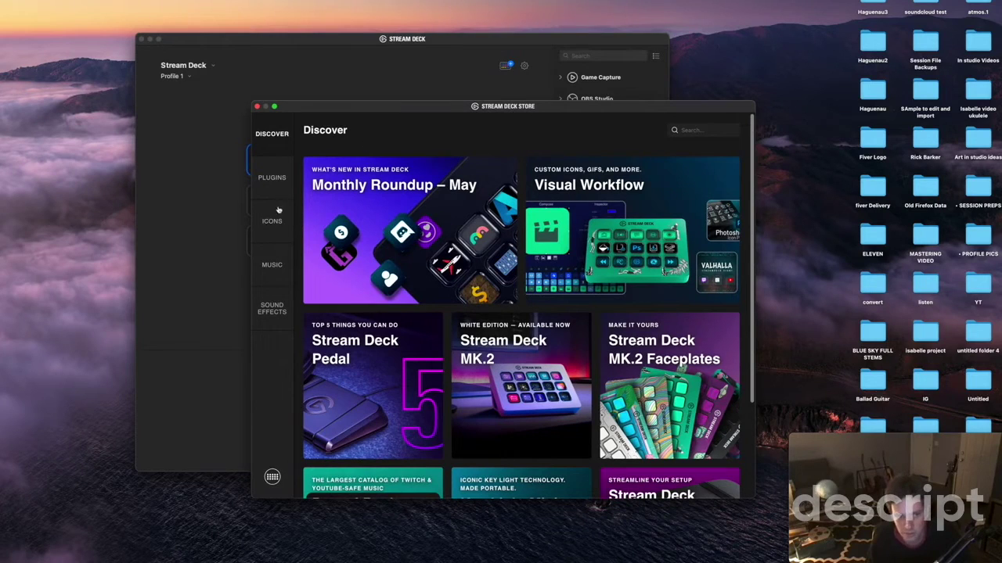
{"action": "left_click", "coordinate": [275, 175]}
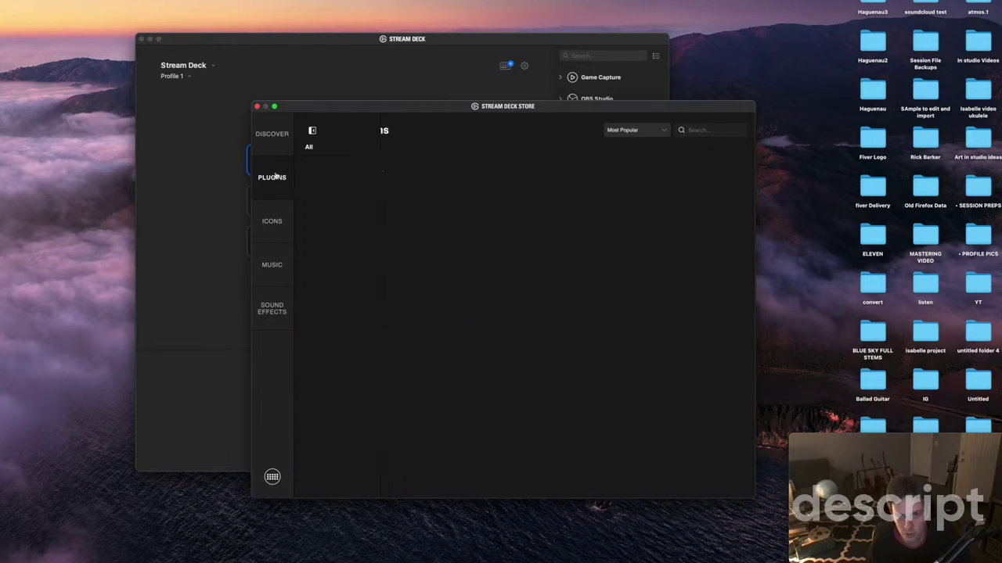
{"action": "left_click_drag", "start_coordinate": [382, 110], "coordinate": [362, 113]}
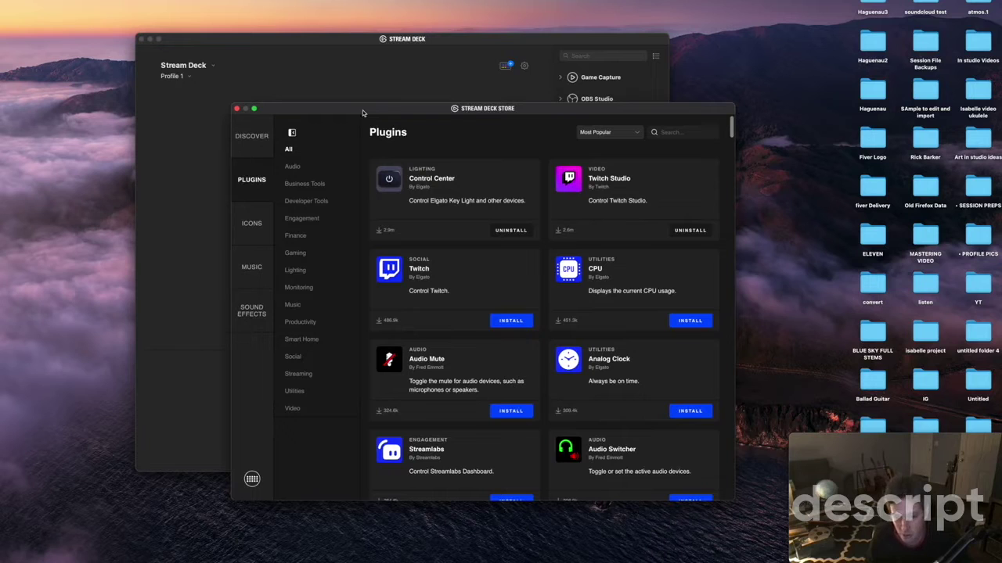
Step: Search the store's plugins for "Key"
{"action": "left_click_drag", "start_coordinate": [488, 112], "coordinate": [501, 106]}
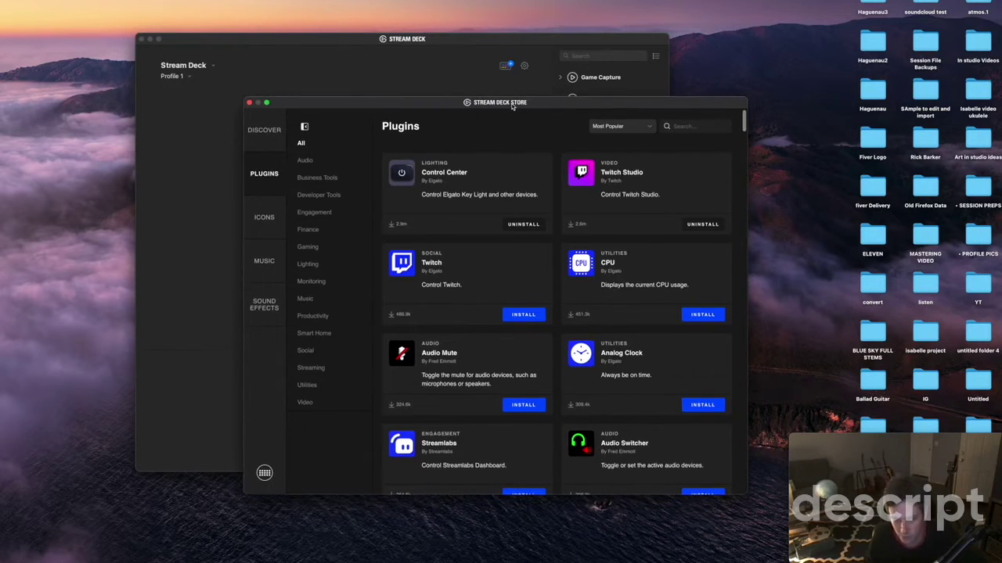
{"action": "left_click", "coordinate": [709, 129]}
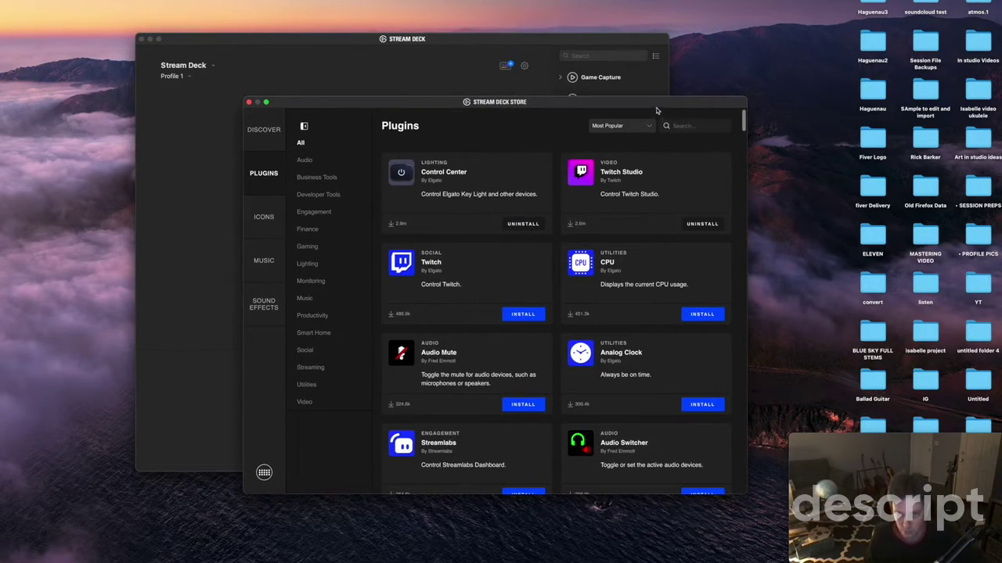
{"action": "left_click_drag", "start_coordinate": [658, 109], "coordinate": [458, 113]}
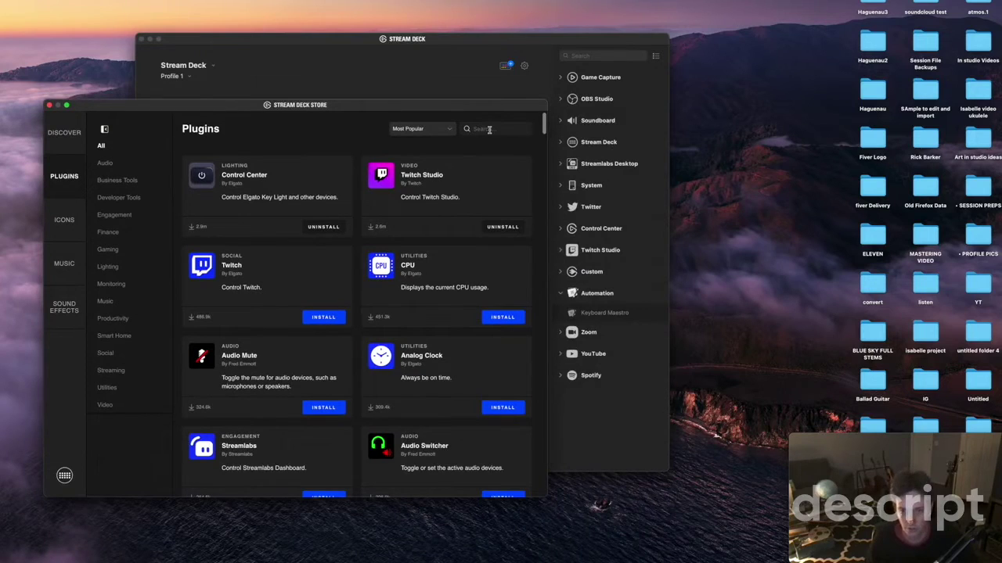
{"action": "type", "text": "Key"}
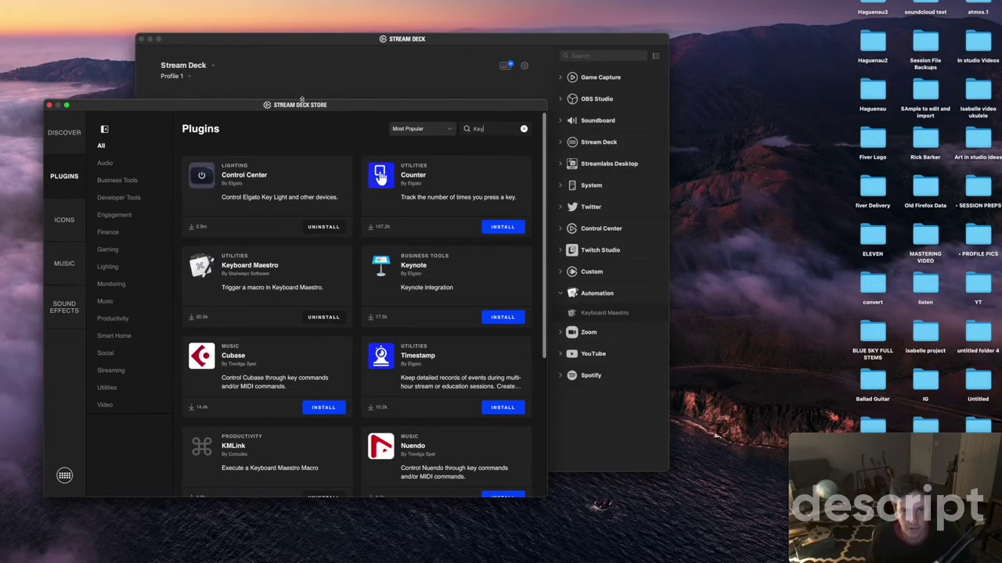
Step: Position the Stream Deck window over the left part of the desktop, alongside the Keyboard Maestro Editor, and bring it to the front
{"action": "left_click_drag", "start_coordinate": [303, 107], "coordinate": [328, 109]}
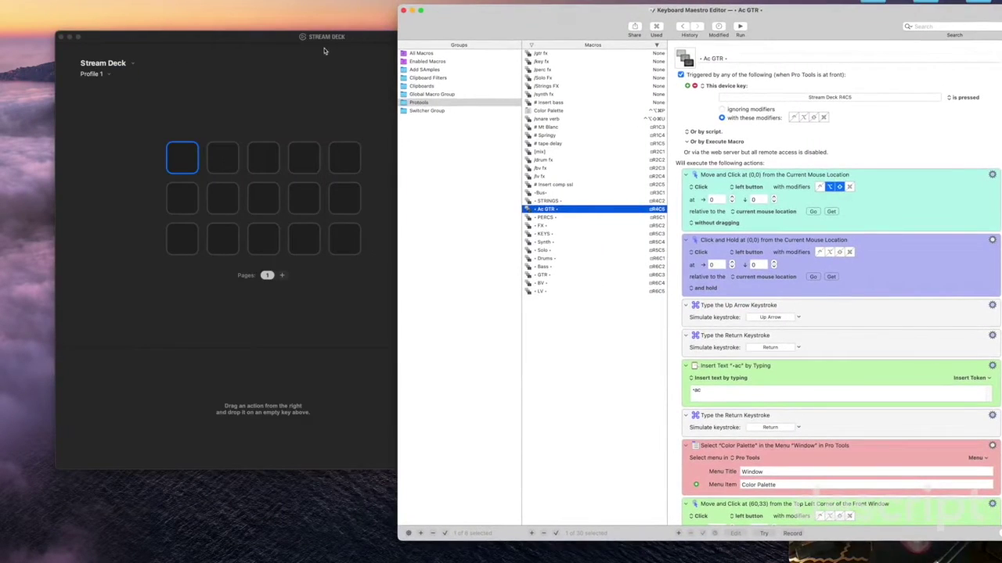
{"action": "left_click", "coordinate": [365, 39]}
{"action": "left_click_drag", "start_coordinate": [365, 39], "coordinate": [338, 38]}
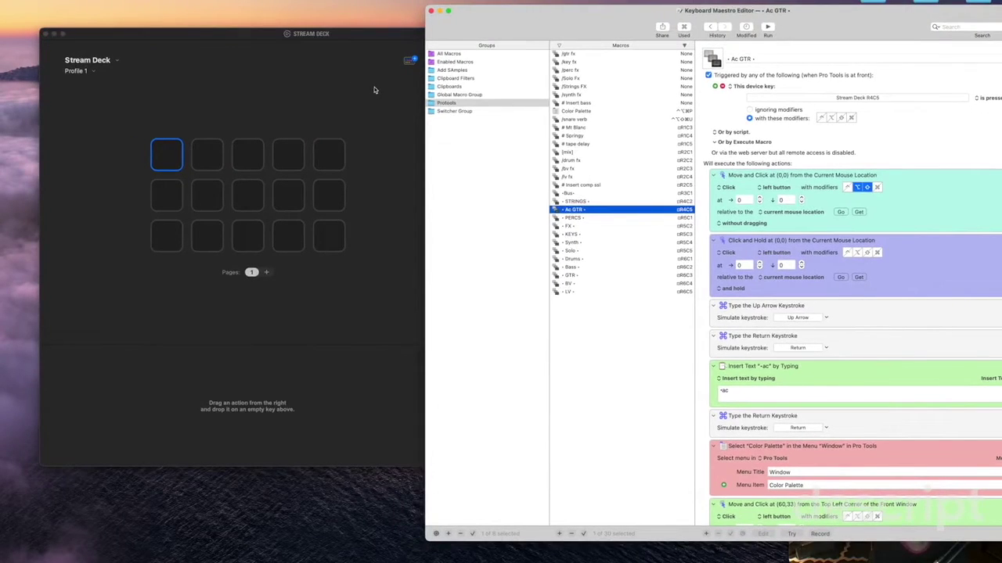
{"action": "left_click", "coordinate": [376, 92]}
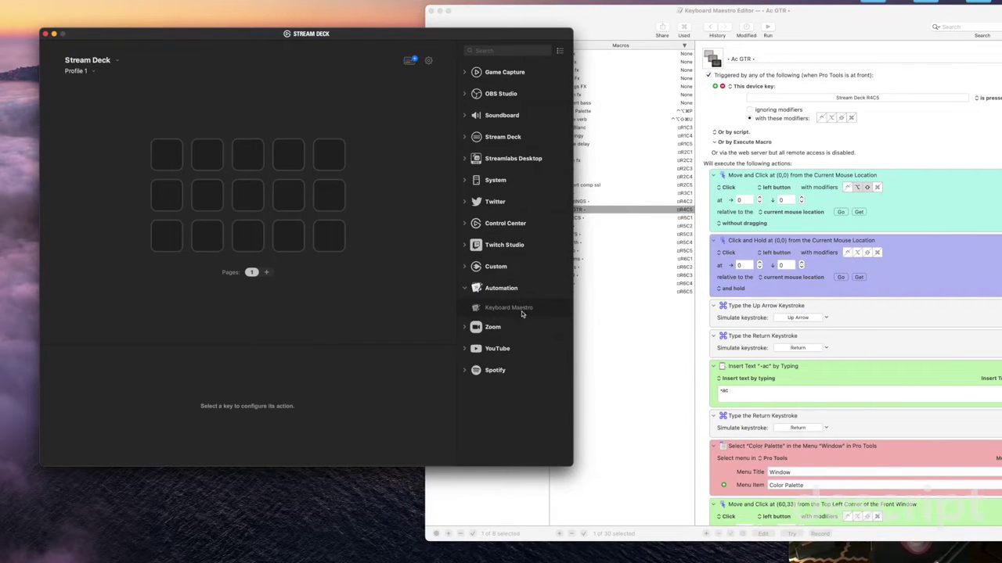
Step: Assign the Keyboard Maestro automation action to all fifteen keys of Profile 1
{"action": "left_click_drag", "start_coordinate": [508, 307], "coordinate": [207, 156]}
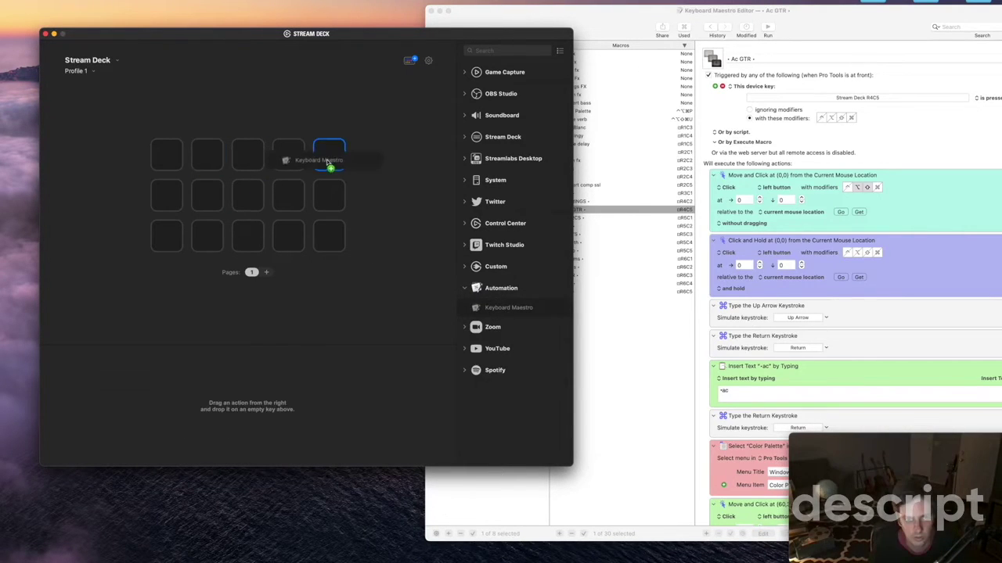
{"action": "left_click_drag", "start_coordinate": [329, 161], "coordinate": [167, 157]}
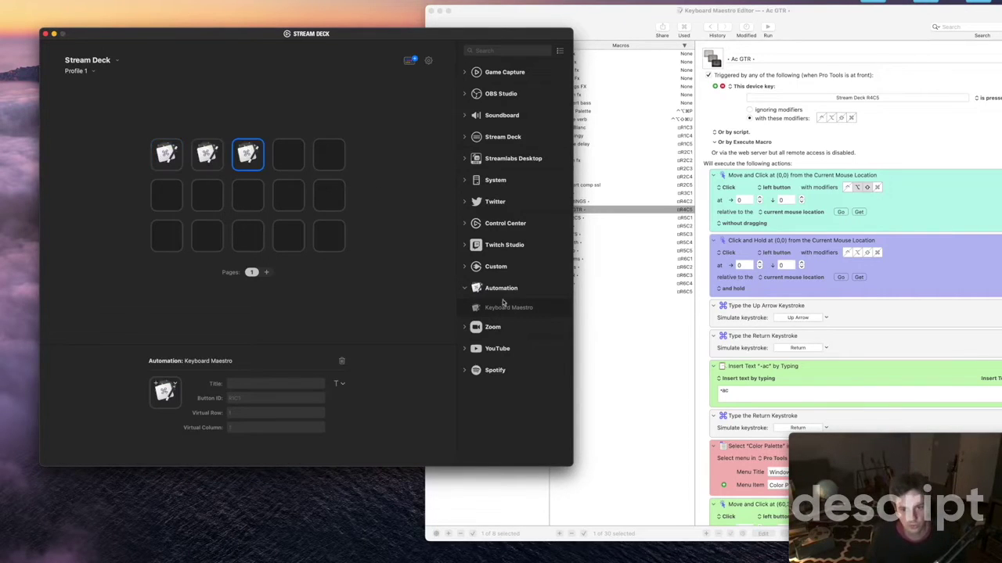
{"action": "left_click_drag", "start_coordinate": [508, 308], "coordinate": [167, 197]}
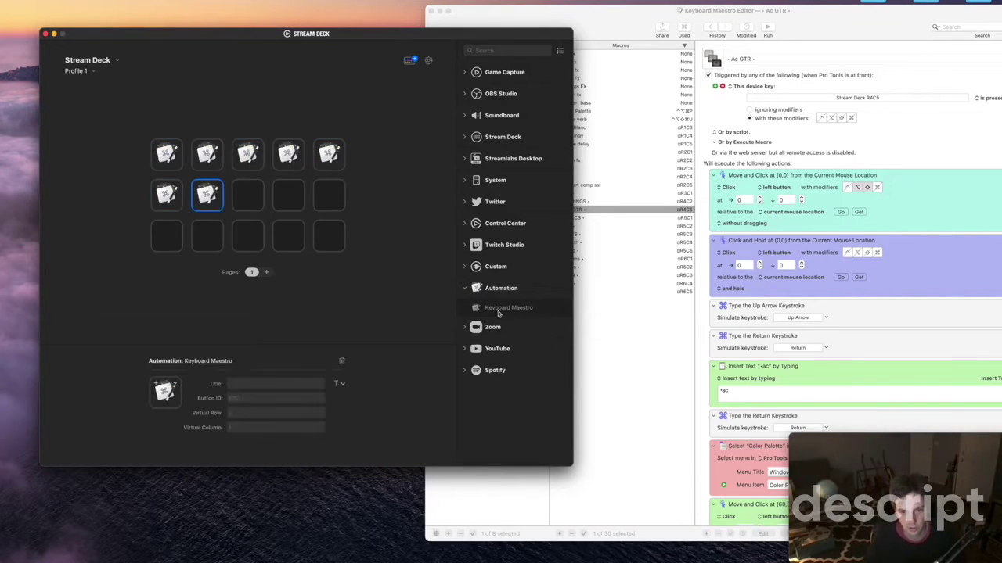
{"action": "left_click_drag", "start_coordinate": [508, 308], "coordinate": [248, 195]}
{"action": "left_click_drag", "start_coordinate": [509, 308], "coordinate": [328, 200]}
{"action": "left_click", "coordinate": [167, 235]}
{"action": "key", "text": "super+v"}
{"action": "left_click", "coordinate": [329, 235]}
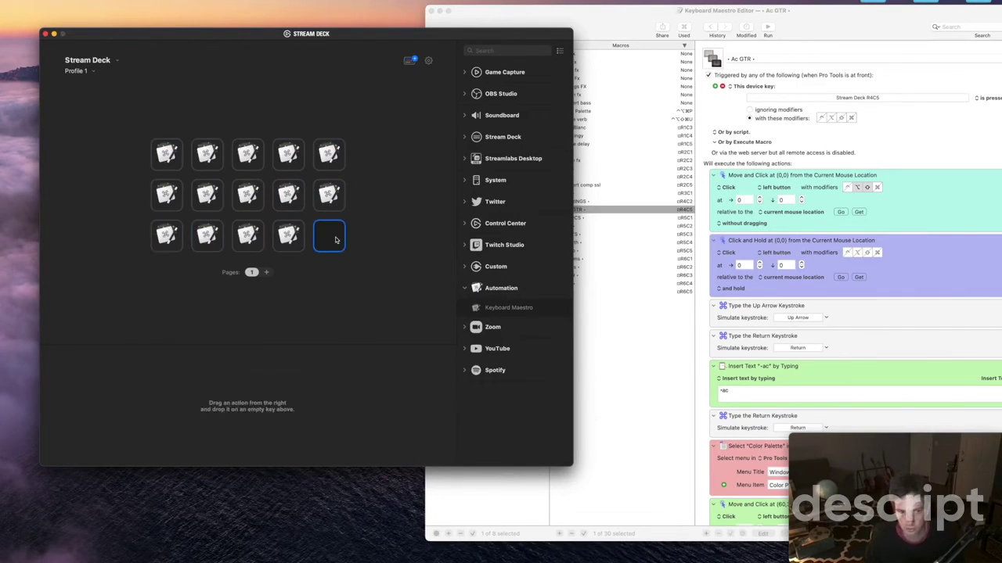
{"action": "key", "text": "super+v"}
{"action": "left_click", "coordinate": [367, 184]}
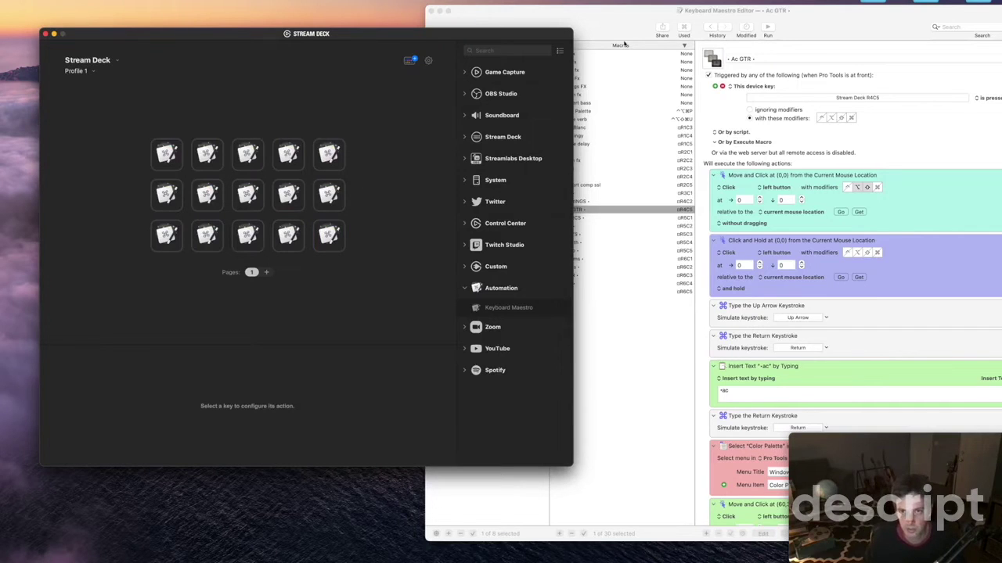
Step: In Keyboard Maestro Editor, duplicate the LV macro in the Protools group and give the copy a USB device key trigger for Stream Deck R1C1
{"action": "left_click", "coordinate": [642, 18]}
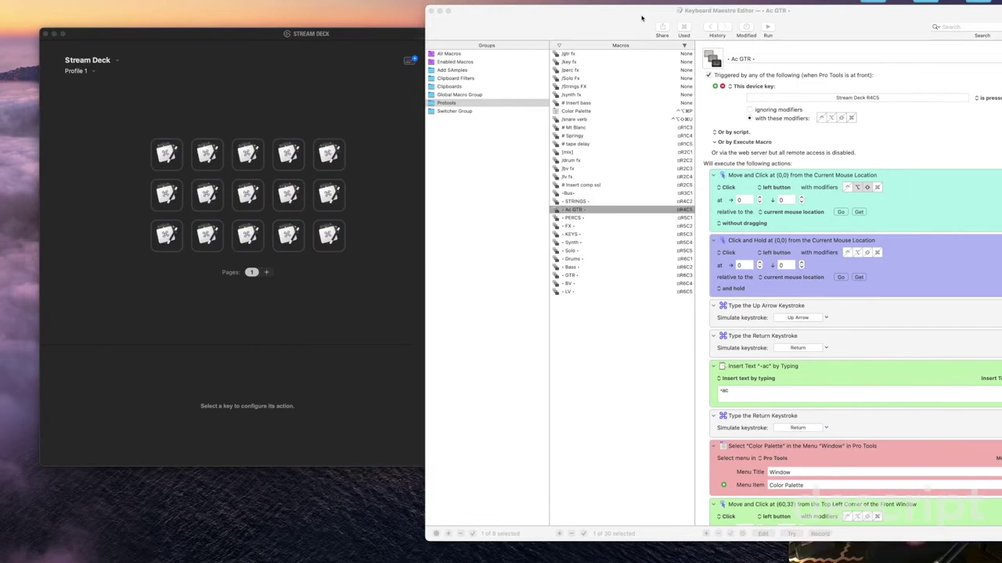
{"action": "left_click", "coordinate": [606, 290]}
{"action": "key", "text": "super+d"}
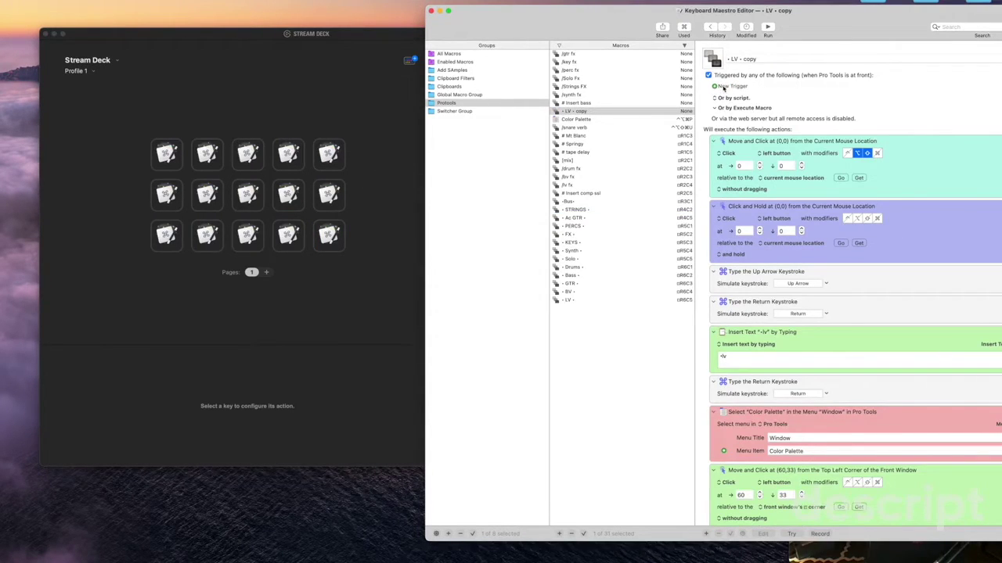
{"action": "left_click", "coordinate": [722, 87]}
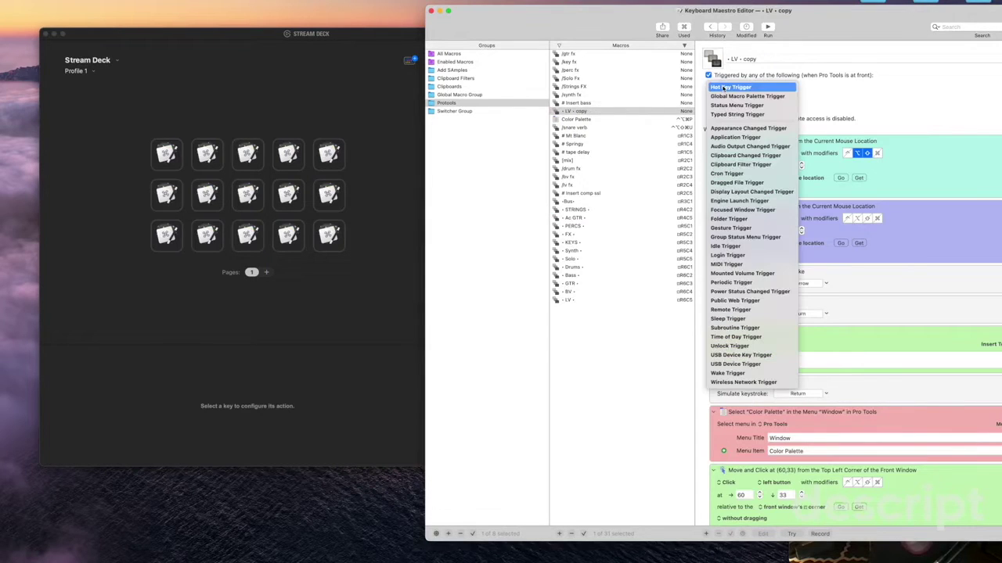
{"action": "left_click", "coordinate": [763, 356]}
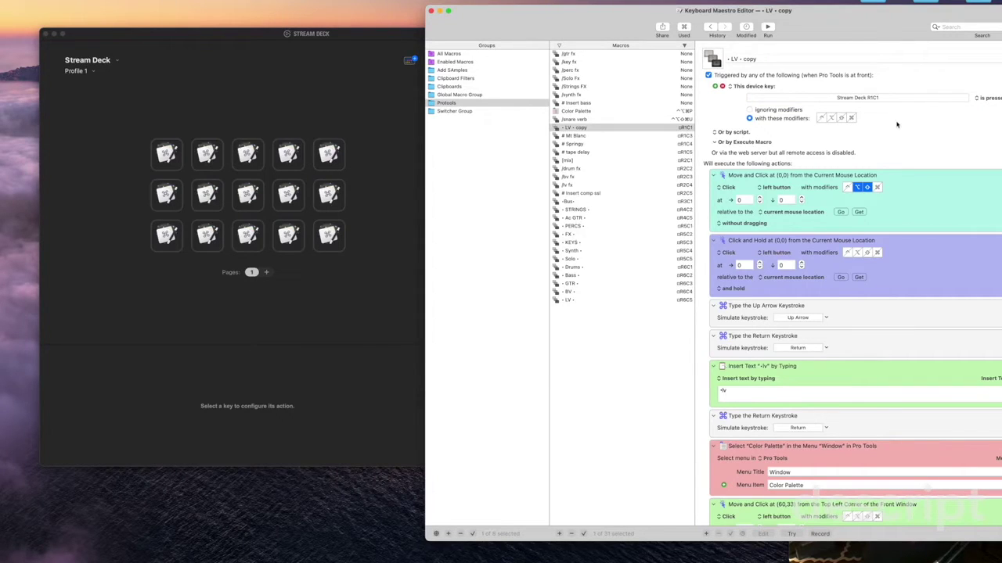
Step: In Stream Deck, delete the first key's Keyboard Maestro action and create a folder on that key
{"action": "left_click", "coordinate": [164, 157]}
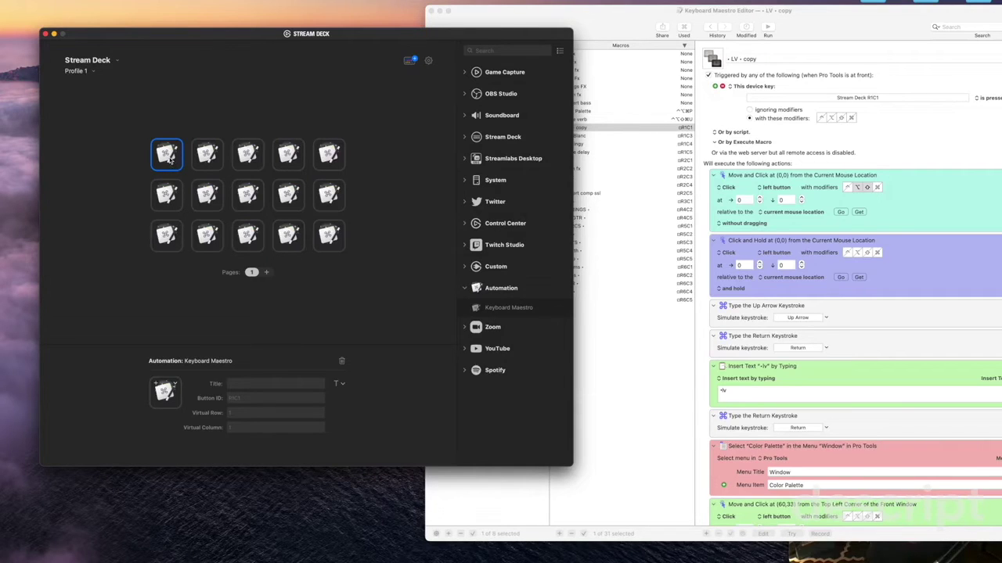
{"action": "key", "text": "BackSpace"}
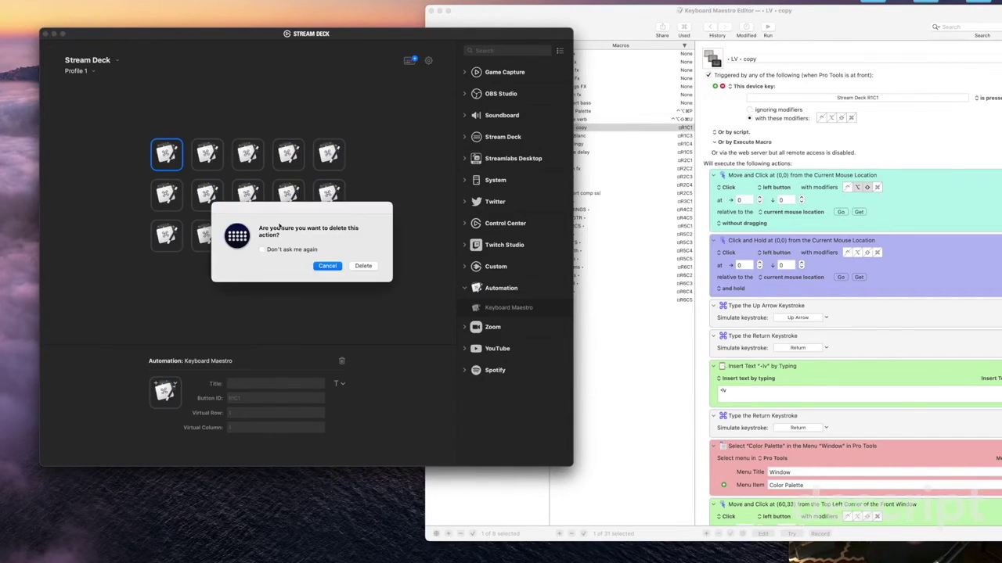
{"action": "left_click", "coordinate": [362, 266]}
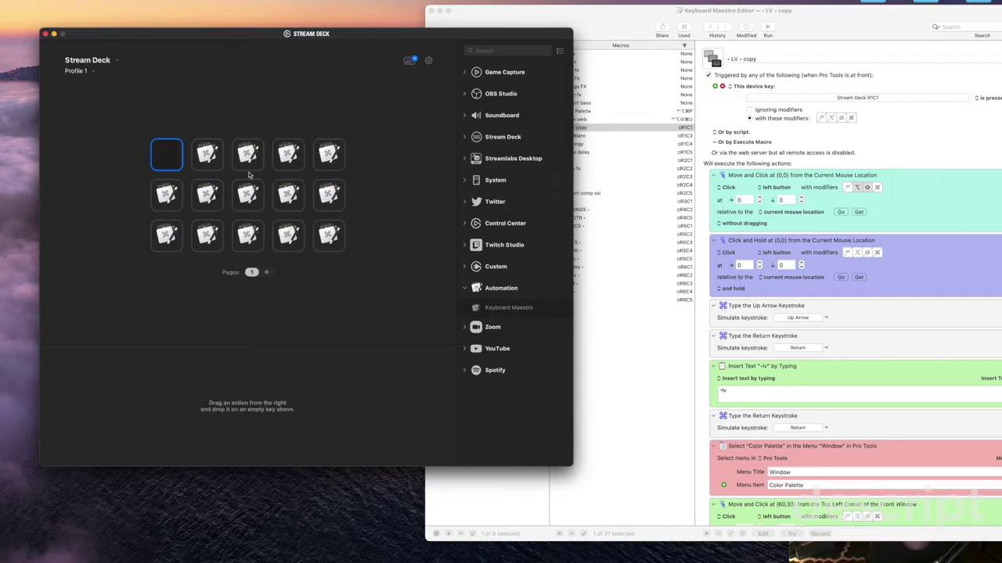
{"action": "right_click", "coordinate": [164, 158]}
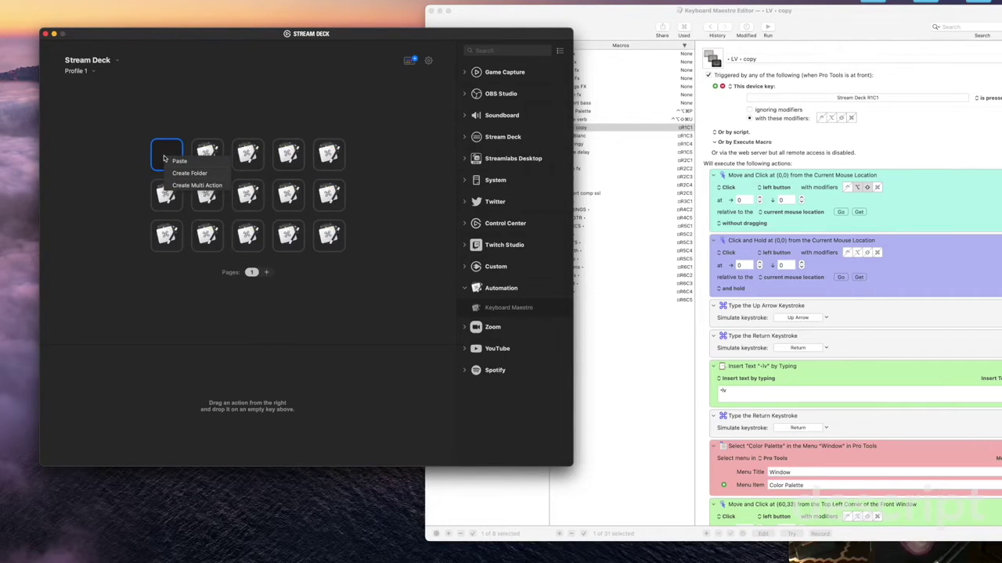
{"action": "left_click", "coordinate": [165, 155]}
{"action": "right_click", "coordinate": [171, 150]}
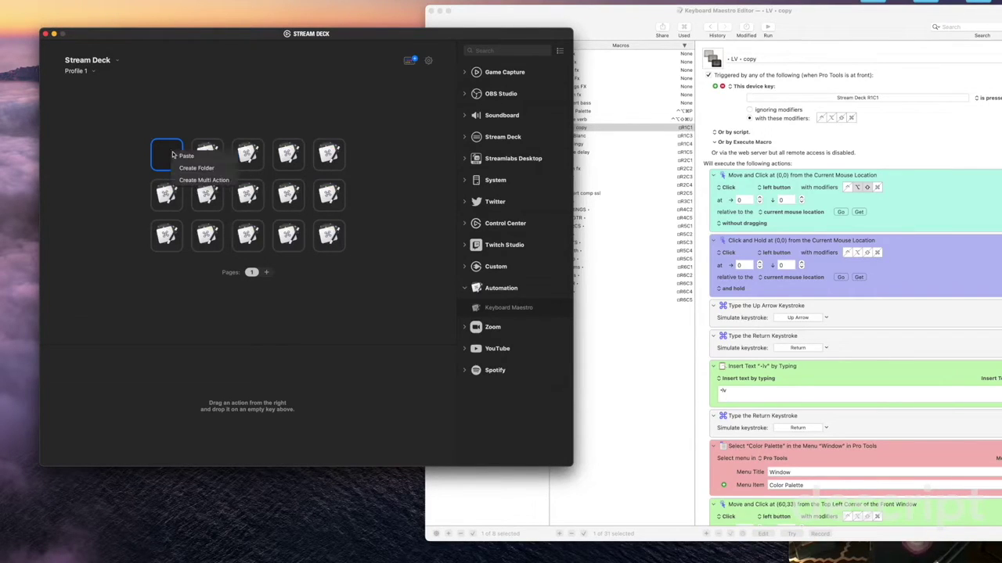
{"action": "left_click", "coordinate": [201, 170]}
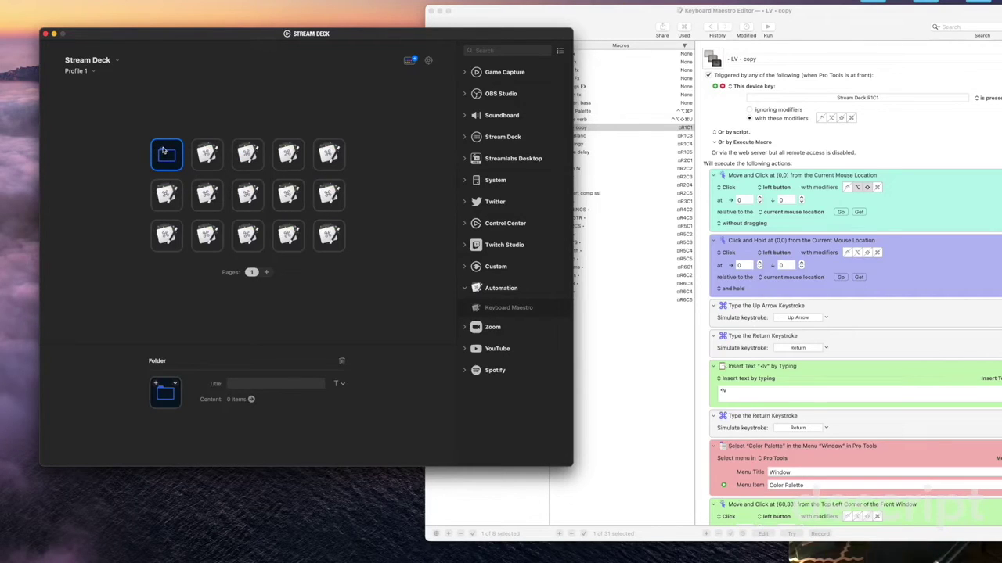
{"action": "left_click", "coordinate": [809, 548]}
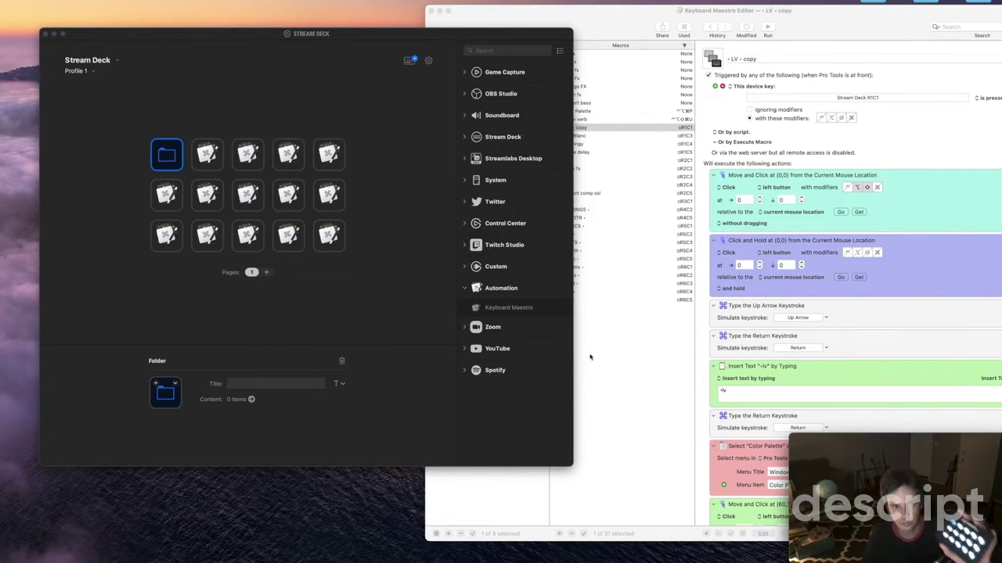
Step: Open the new folder and assign the Keyboard Maestro action to the four free keys in its first row
{"action": "double_click", "coordinate": [166, 159]}
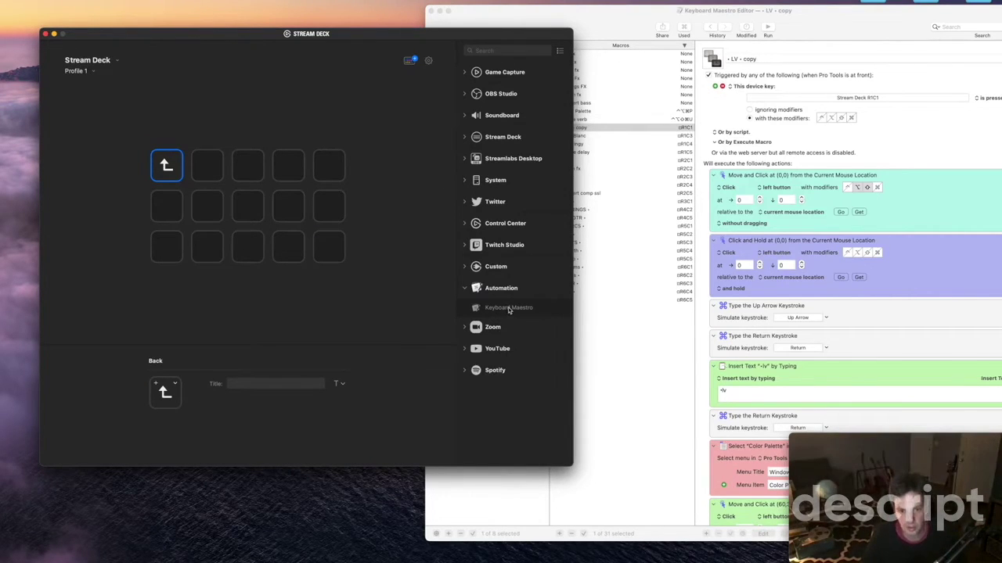
{"action": "left_click_drag", "start_coordinate": [503, 309], "coordinate": [208, 164]}
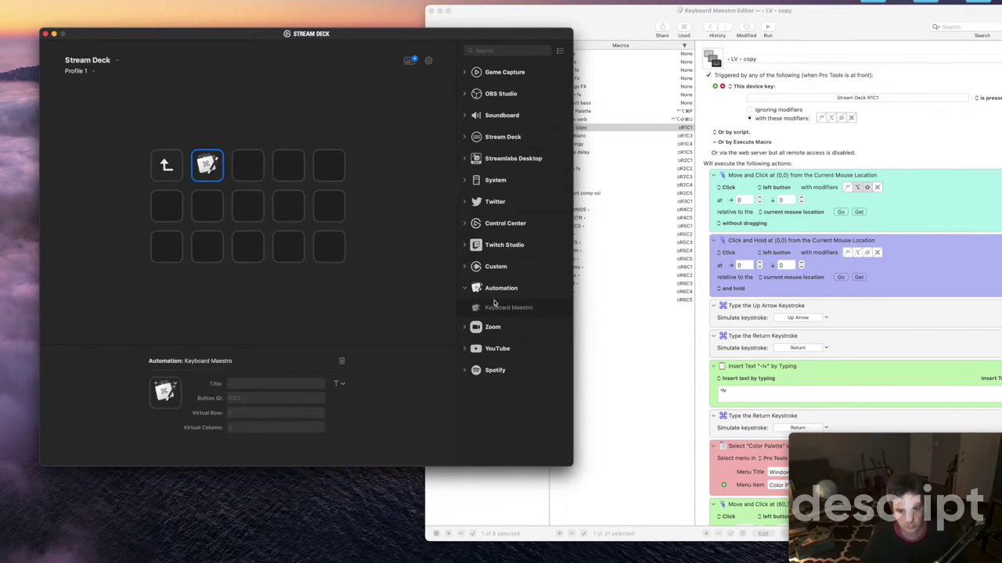
{"action": "left_click_drag", "start_coordinate": [488, 305], "coordinate": [247, 166]}
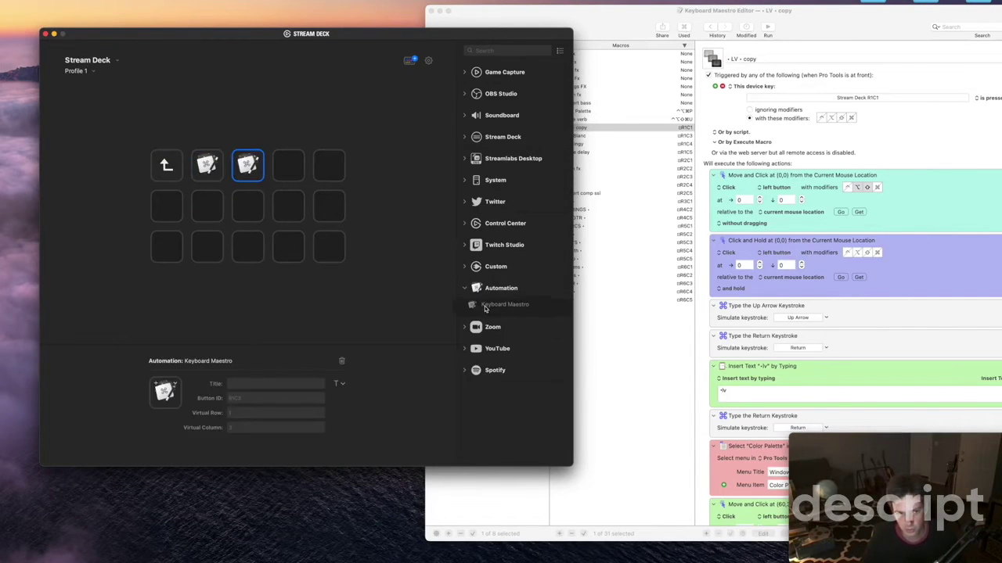
{"action": "left_click_drag", "start_coordinate": [501, 308], "coordinate": [287, 171]}
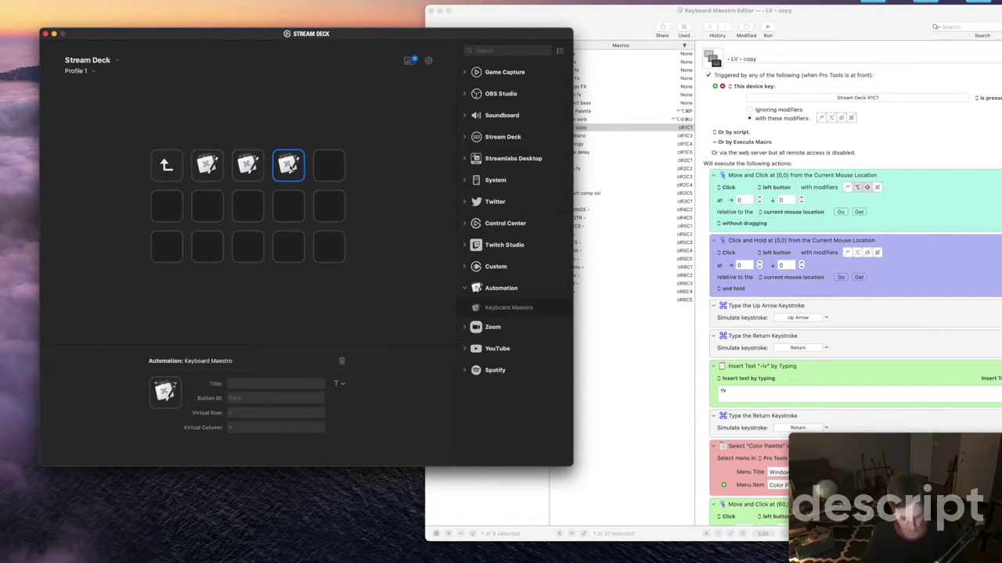
{"action": "left_click", "coordinate": [333, 173]}
{"action": "key", "text": "super+v"}
Step: Paste the Keyboard Maestro action onto all five keys in the folder's second row
{"action": "left_click", "coordinate": [329, 206]}
{"action": "key", "text": "super+v"}
{"action": "left_click", "coordinate": [288, 206]}
{"action": "key", "text": "super+v"}
{"action": "left_click", "coordinate": [247, 206]}
{"action": "key", "text": "super+v"}
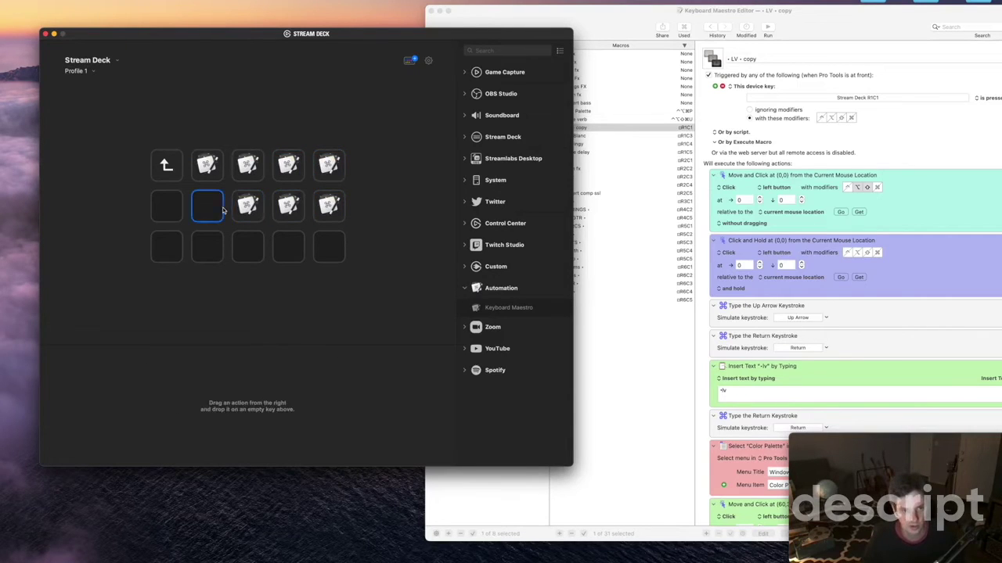
{"action": "left_click", "coordinate": [167, 216]}
{"action": "key", "text": "super+v"}
Step: Paste the Keyboard Maestro action onto all five keys in the folder's third row
{"action": "left_click", "coordinate": [167, 247]}
{"action": "key", "text": "super+v"}
{"action": "left_click", "coordinate": [247, 248]}
{"action": "key", "text": "super+v"}
{"action": "left_click", "coordinate": [288, 247]}
{"action": "key", "text": "super+v"}
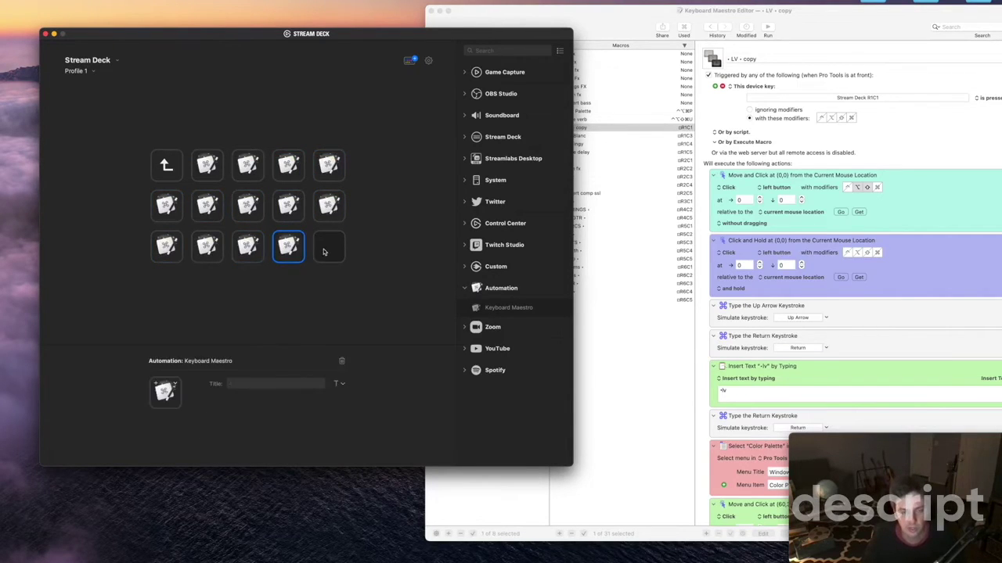
{"action": "left_click", "coordinate": [328, 248]}
{"action": "key", "text": "super+v"}
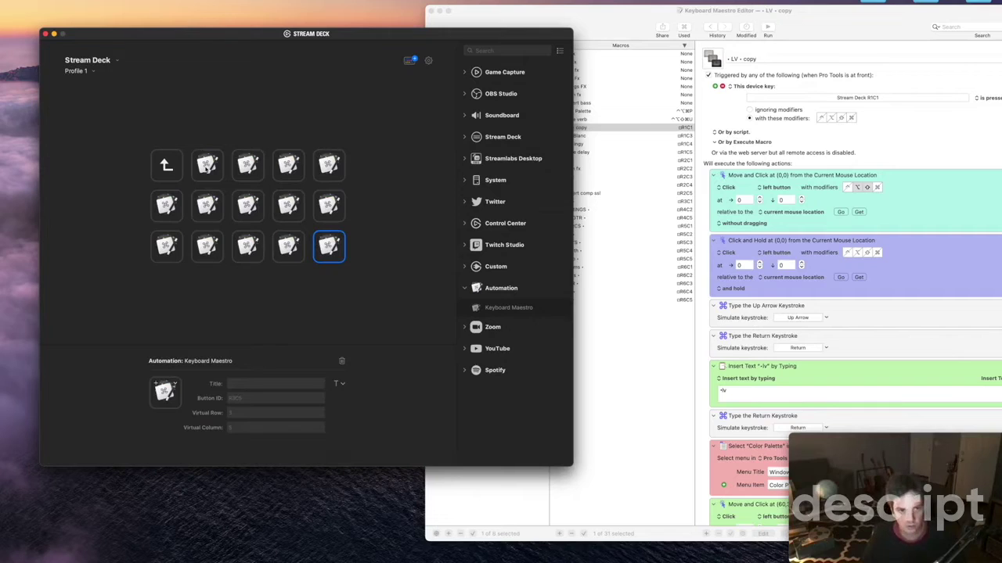
Step: Check the button ID, virtual row and virtual column of several keys in the folder's first two rows
{"action": "left_click", "coordinate": [207, 166]}
{"action": "left_click", "coordinate": [240, 174]}
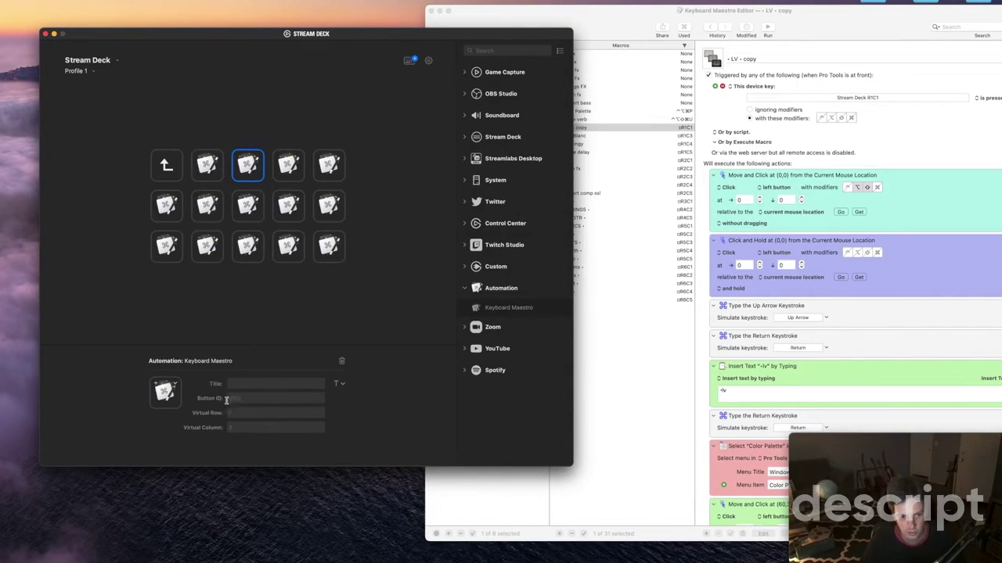
{"action": "left_click", "coordinate": [288, 165]}
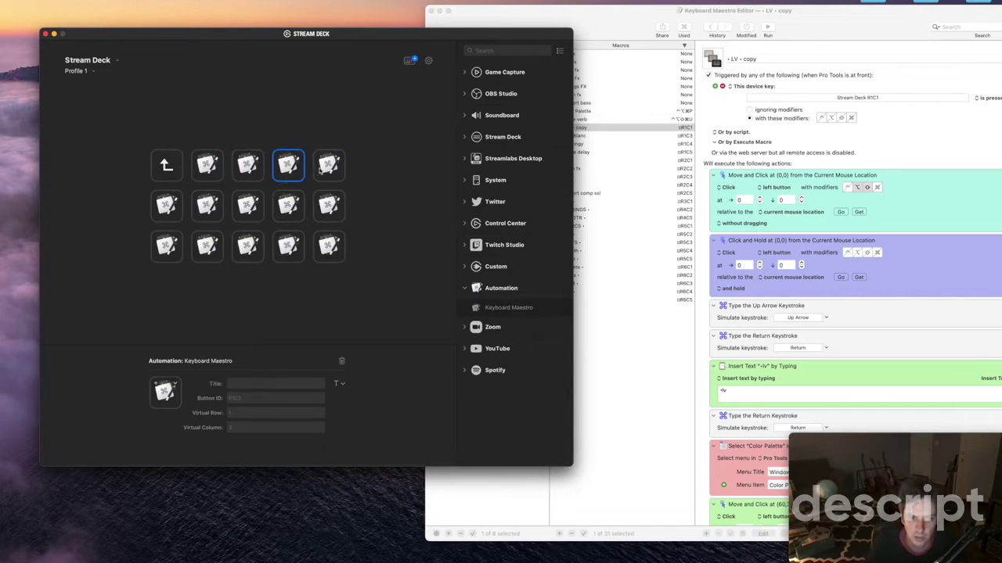
{"action": "left_click", "coordinate": [288, 205]}
{"action": "left_click", "coordinate": [258, 206]}
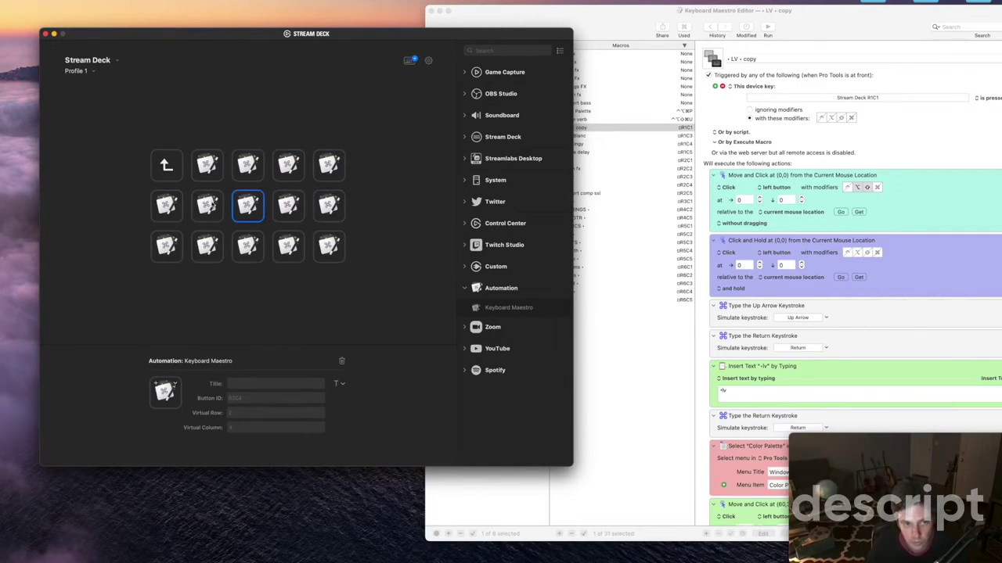
{"action": "left_click", "coordinate": [166, 205]}
Step: Return from the folder to the profile's main page and inspect the second key's Keyboard Maestro settings
{"action": "left_click", "coordinate": [168, 166]}
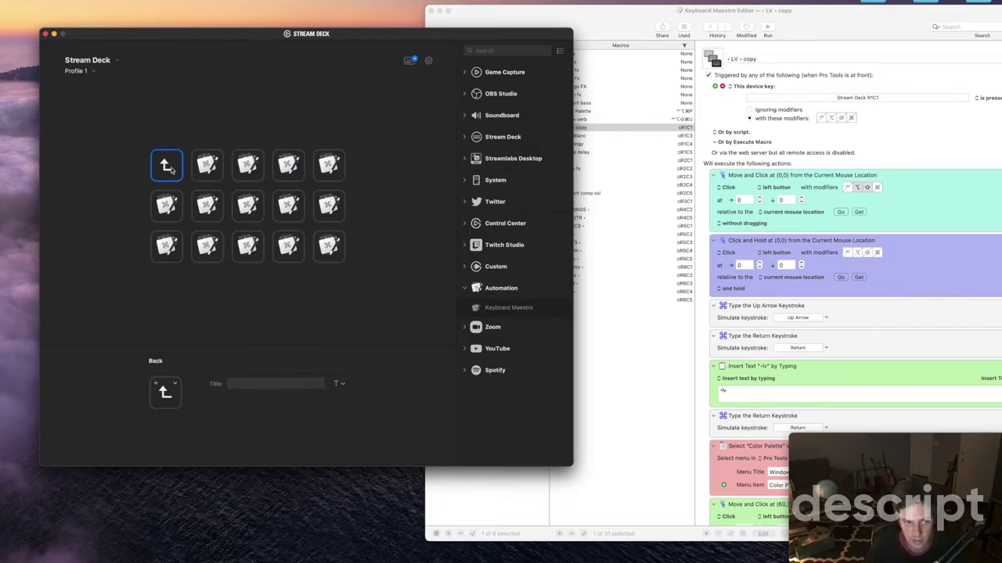
{"action": "double_click", "coordinate": [171, 169]}
{"action": "left_click", "coordinate": [220, 156]}
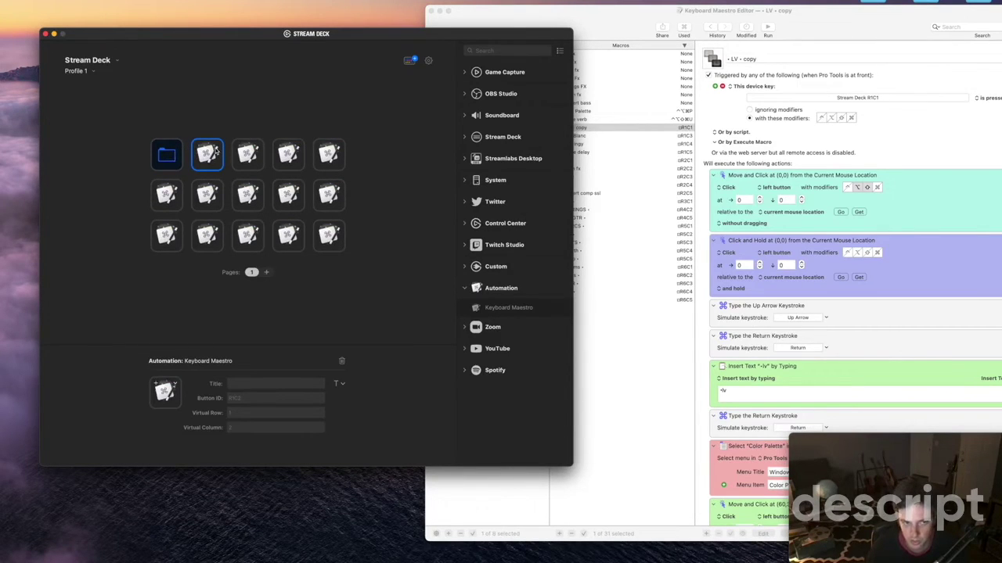
Step: Open the folder and set its second key's button ID to R3C2, virtual row to 3 and virtual column to 2
{"action": "double_click", "coordinate": [172, 156]}
{"action": "left_click", "coordinate": [205, 164]}
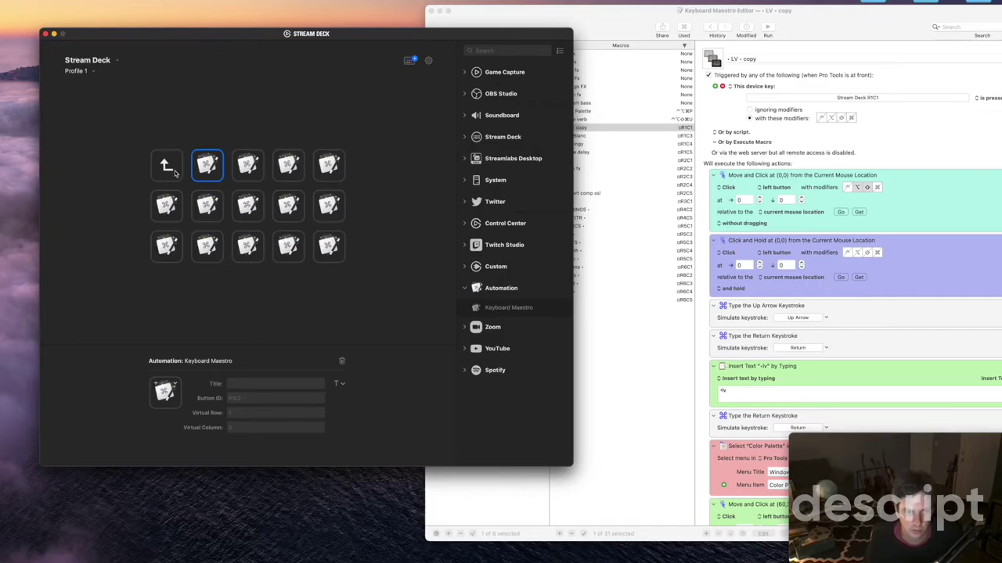
{"action": "left_click", "coordinate": [176, 174]}
{"action": "left_click", "coordinate": [197, 166]}
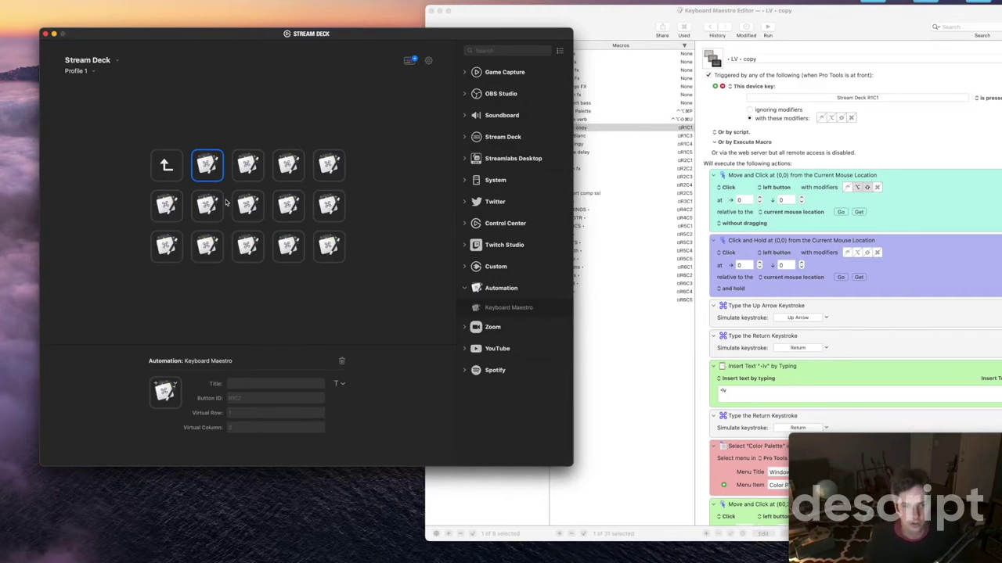
{"action": "left_click", "coordinate": [249, 397]}
{"action": "type", "text": "R3"}
{"action": "left_click", "coordinate": [243, 414]}
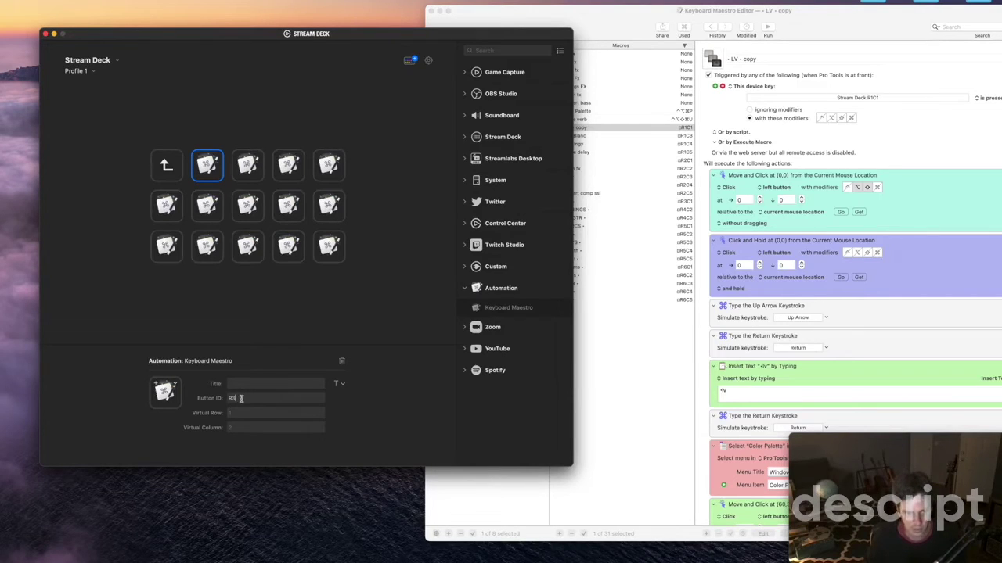
{"action": "left_click", "coordinate": [241, 399]}
{"action": "type", "text": "C1"}
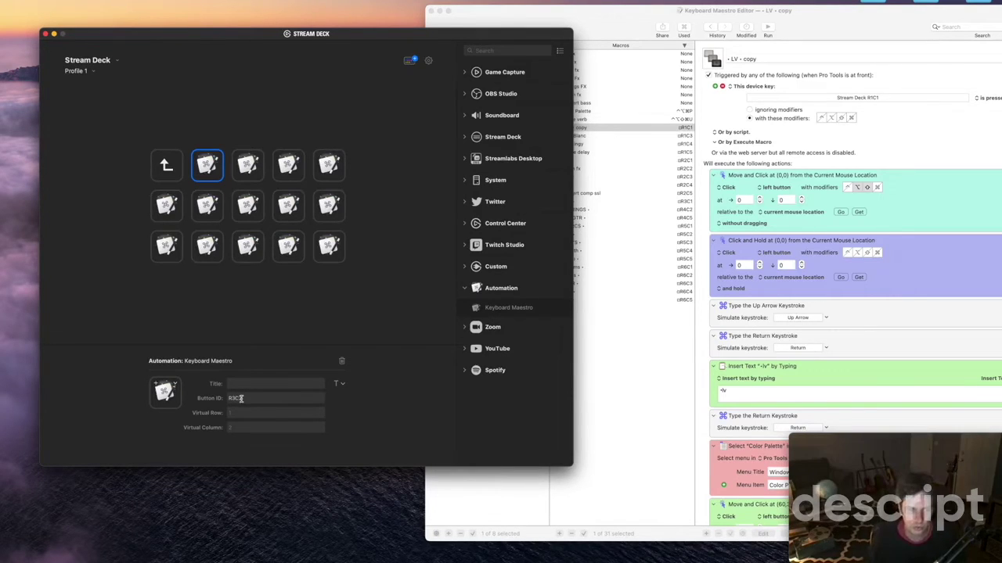
{"action": "left_click", "coordinate": [257, 429]}
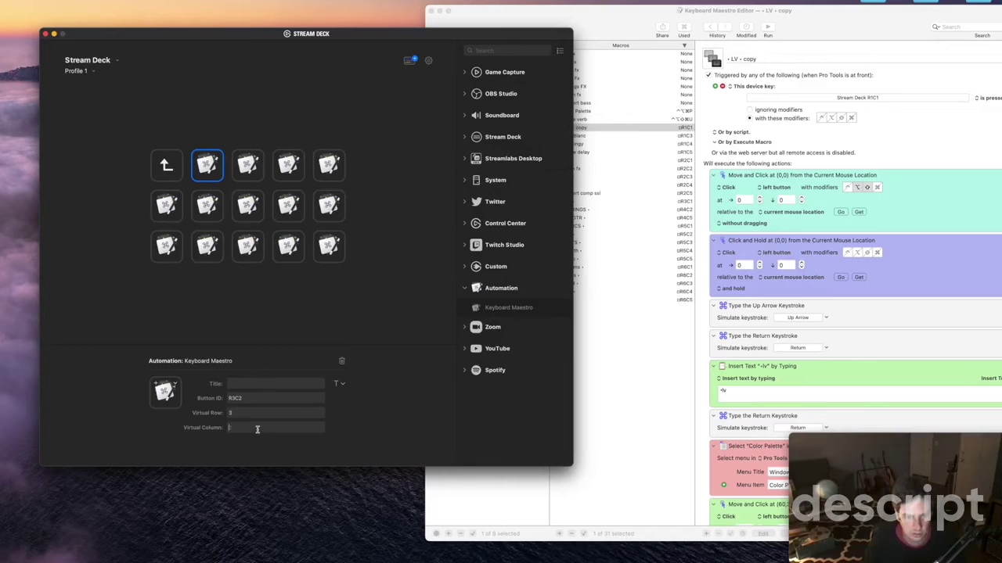
{"action": "type", "text": "2"}
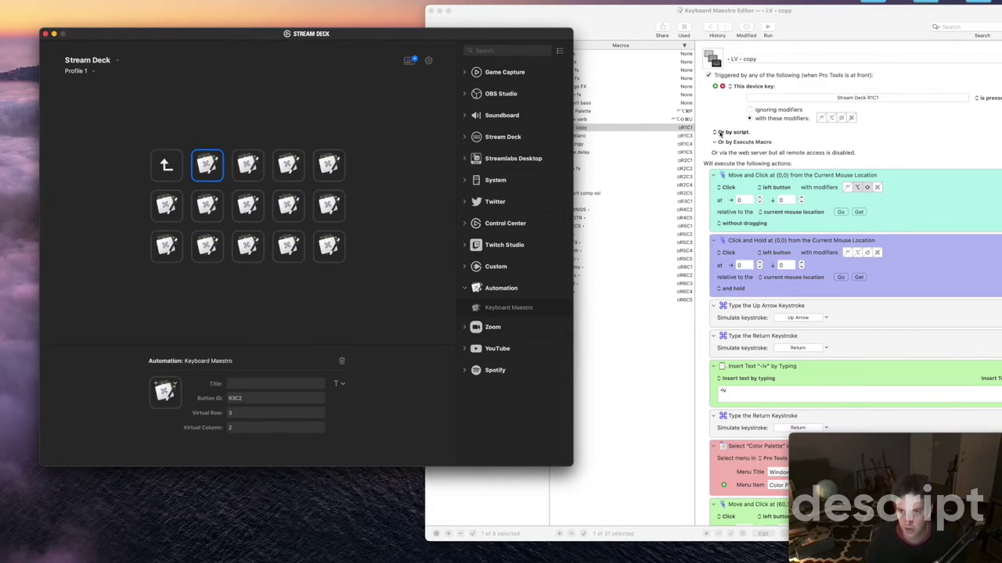
Step: Switch to Keyboard Maestro and add a USB Device Key trigger for Stream Deck R3C2 to the LV copy macro
{"action": "left_click", "coordinate": [715, 87]}
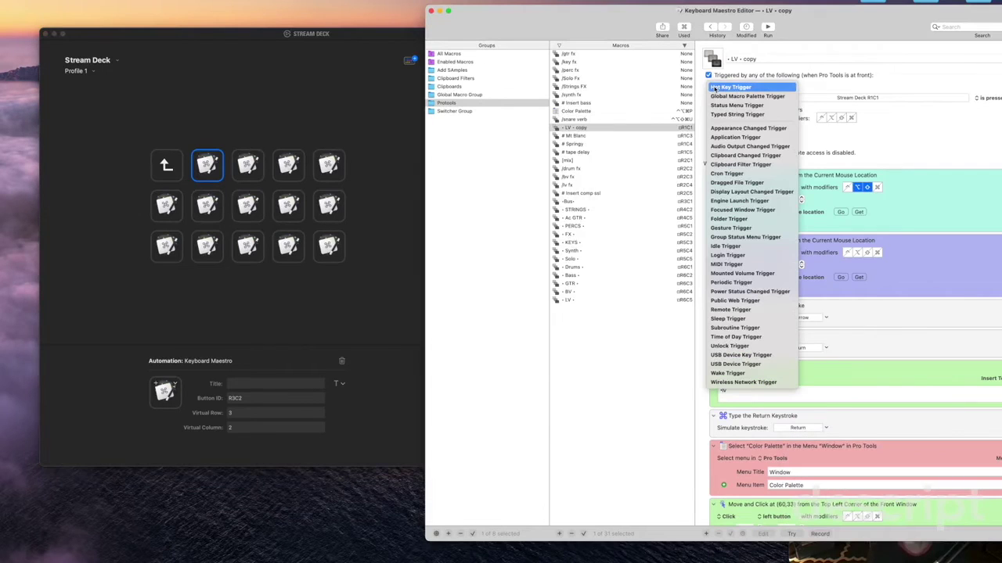
{"action": "left_click", "coordinate": [751, 355]}
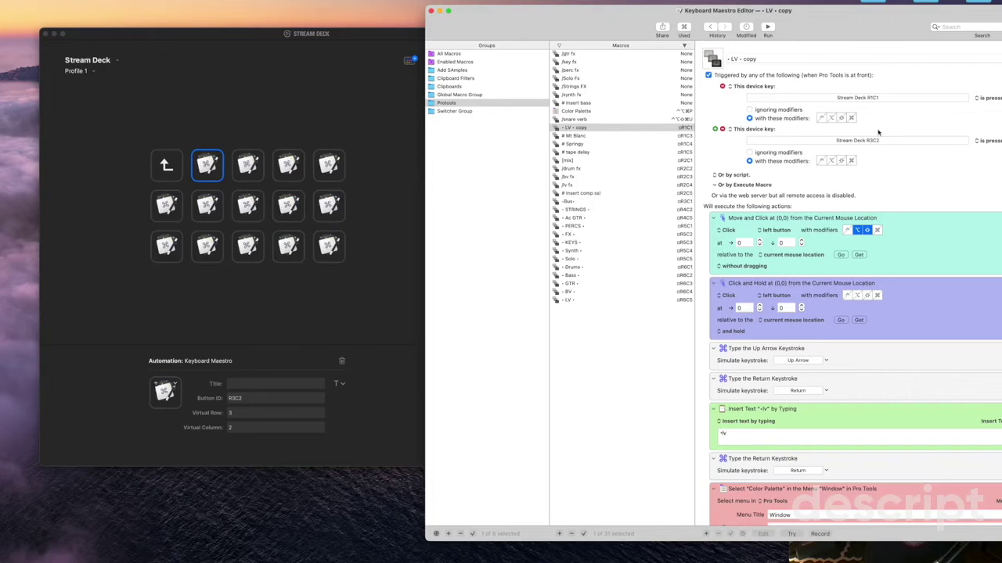
Step: Switch back to Stream Deck, inspect the Keyboard Maestro settings of the folder's third key, and return to the profile's main page
{"action": "left_click", "coordinate": [369, 295]}
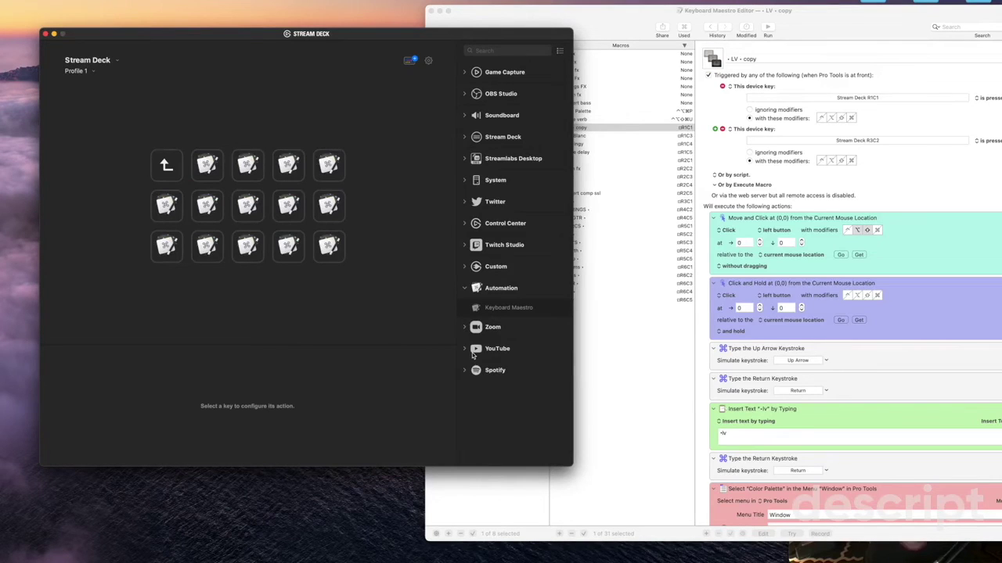
{"action": "left_click", "coordinate": [249, 168]}
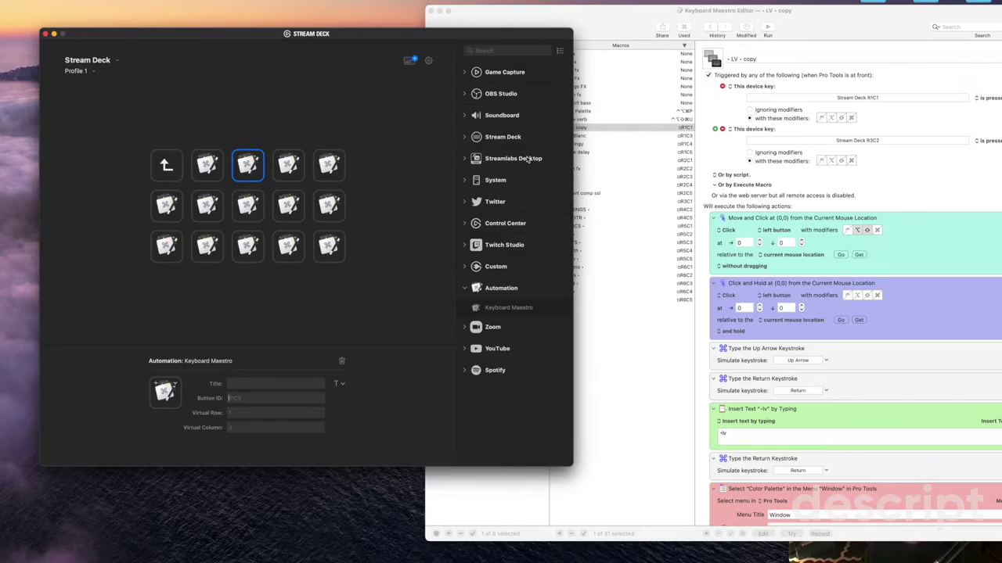
{"action": "left_click", "coordinate": [166, 170]}
{"action": "double_click", "coordinate": [166, 170]}
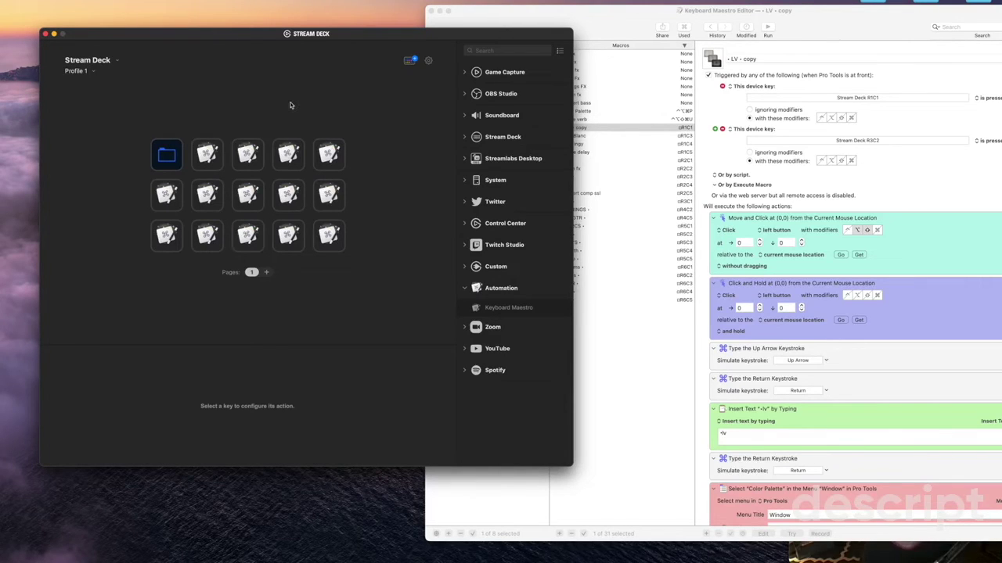
Step: Switch from Profile 1 to the customized Pro Tools profile and look through the list of available profiles
{"action": "left_click", "coordinate": [86, 72]}
{"action": "left_click", "coordinate": [88, 87]}
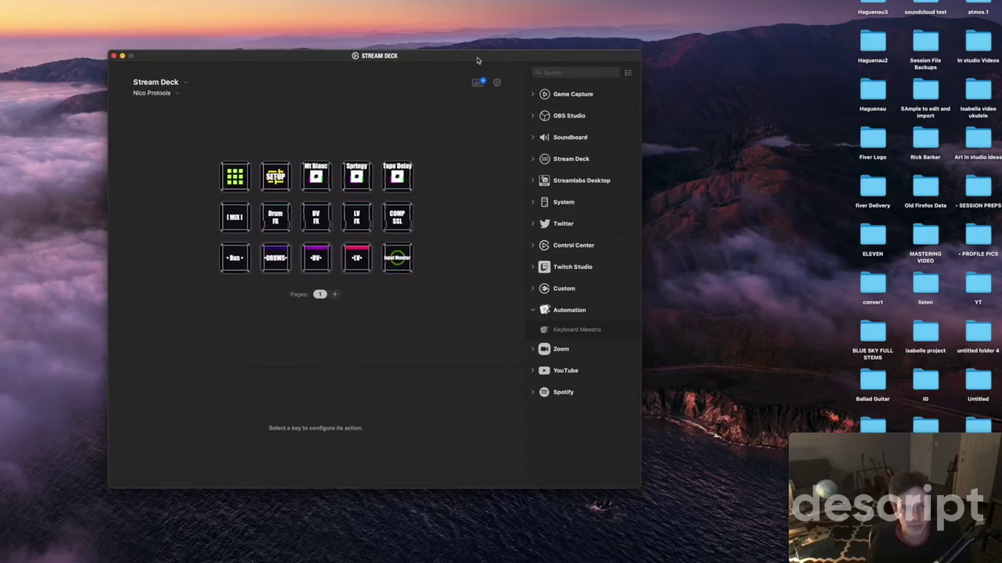
{"action": "left_click_drag", "start_coordinate": [478, 57], "coordinate": [503, 58]}
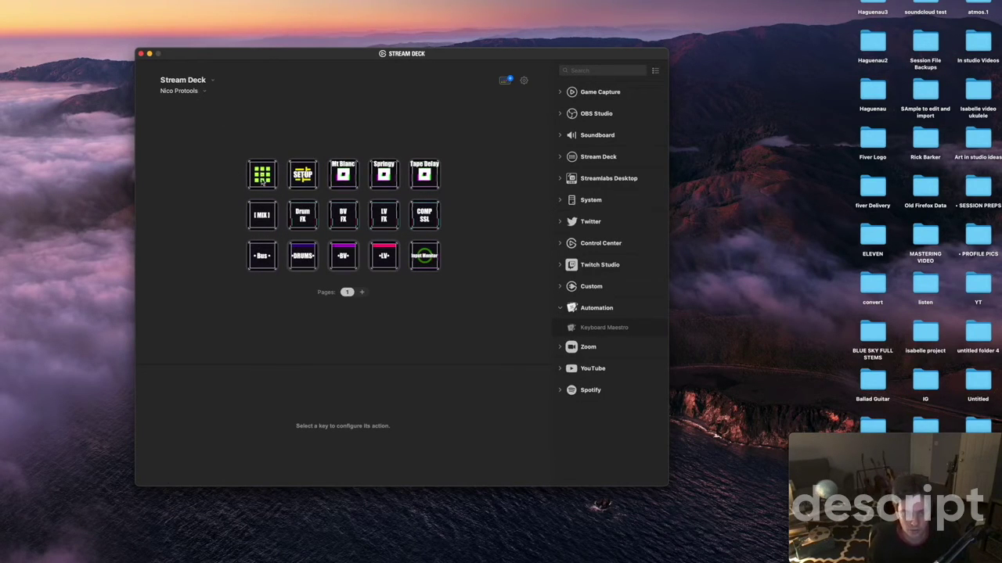
{"action": "left_click", "coordinate": [188, 91]}
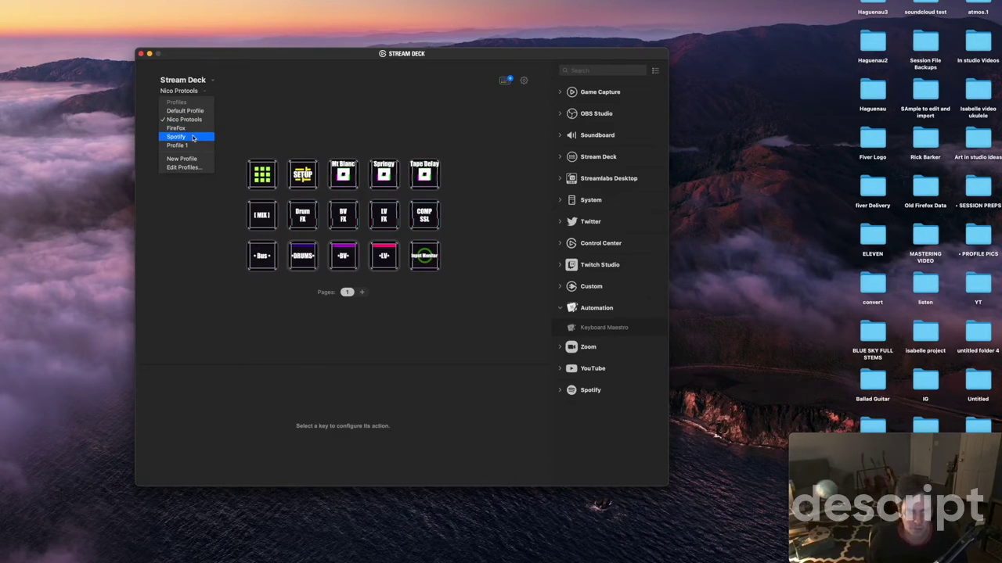
{"action": "left_click", "coordinate": [313, 100]}
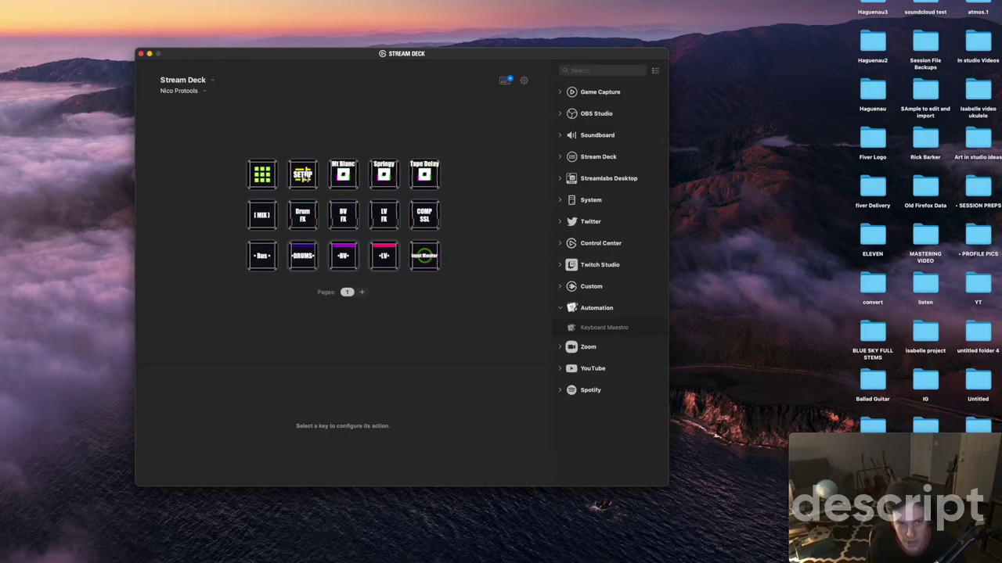
Step: Open the SETUP folder and examine the STRINGS key's button ID, virtual row and virtual column, plus the back key
{"action": "double_click", "coordinate": [303, 174]}
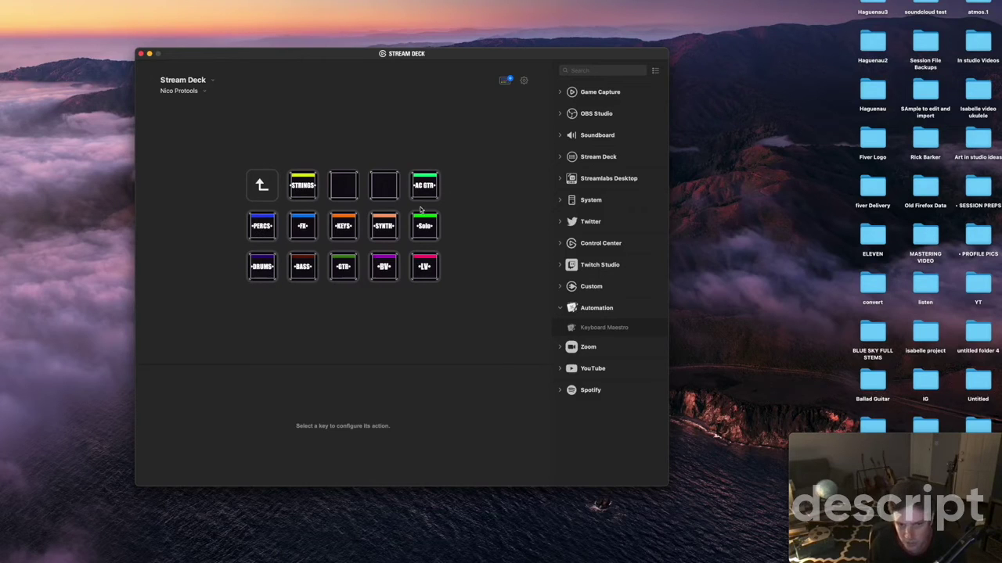
{"action": "left_click", "coordinate": [302, 186]}
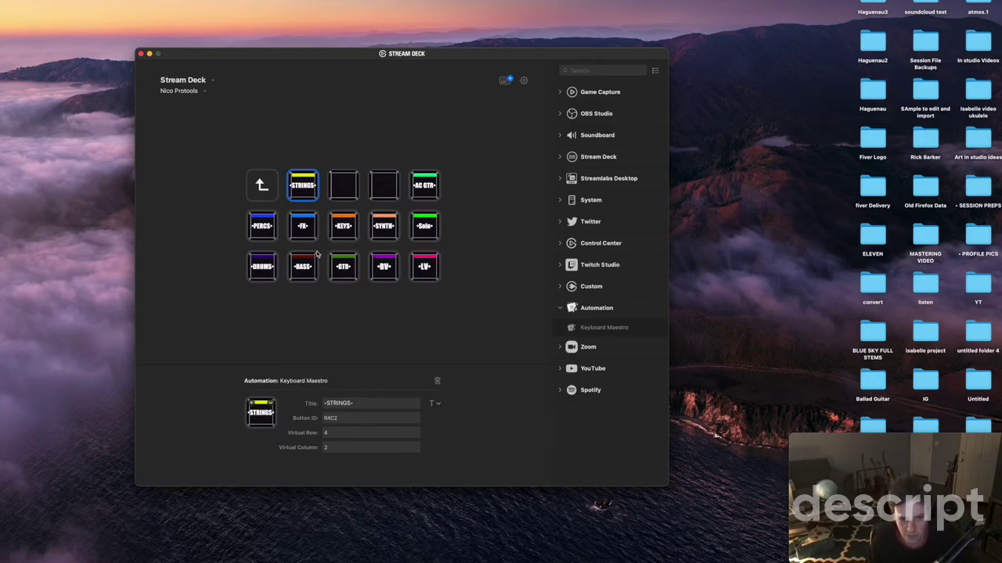
{"action": "left_click", "coordinate": [216, 305]}
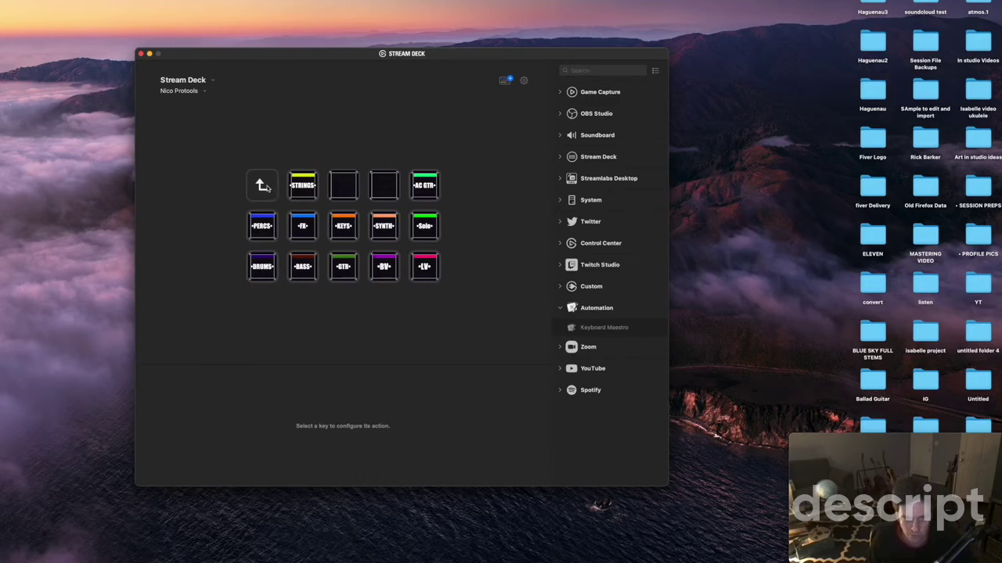
{"action": "left_click", "coordinate": [300, 190]}
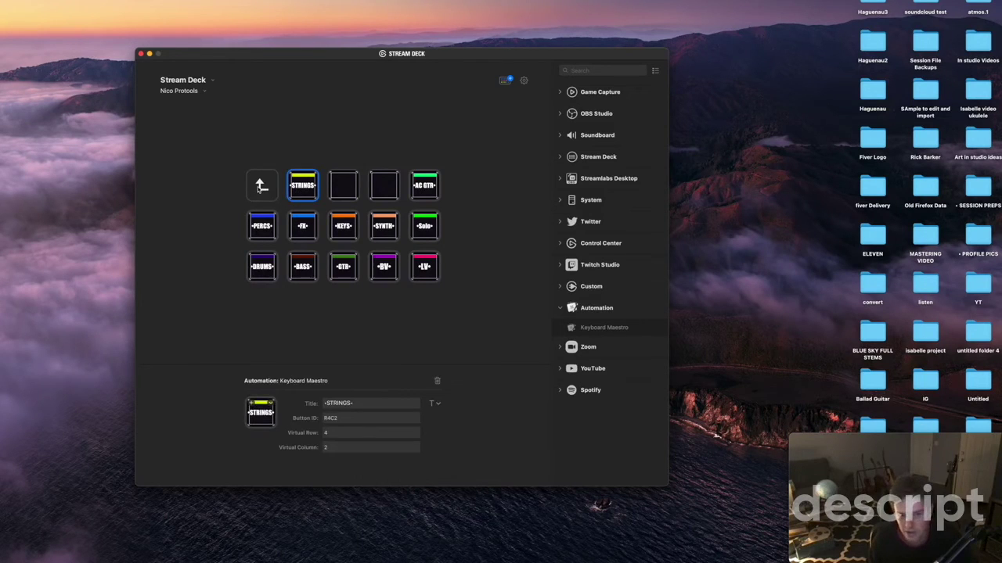
{"action": "left_click", "coordinate": [260, 186]}
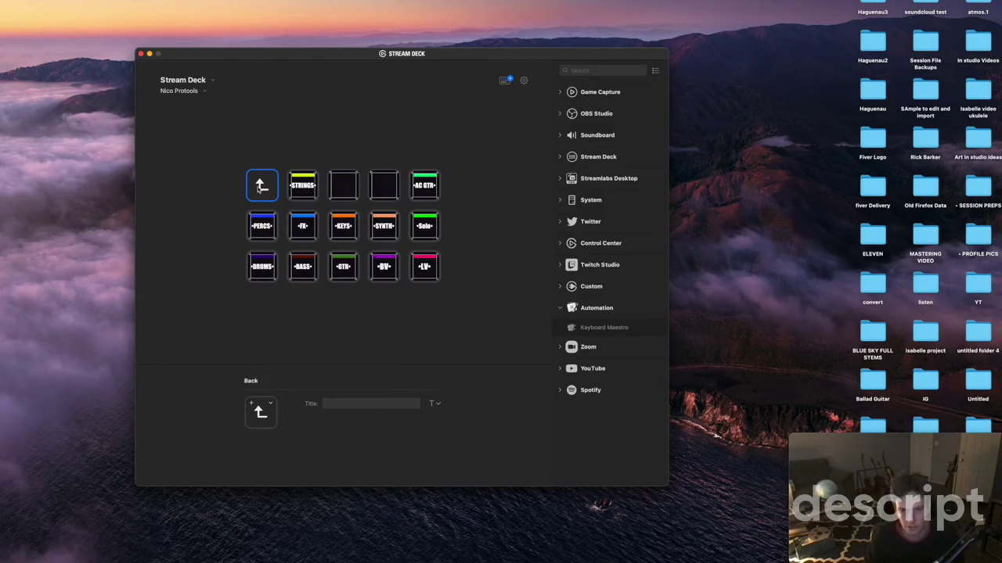
Step: Switch to Pro Tools and insert the compressor and SSL channel plug-ins on the Audio 18 track with the COMP SSL macro
{"action": "key", "text": "super+Tab"}
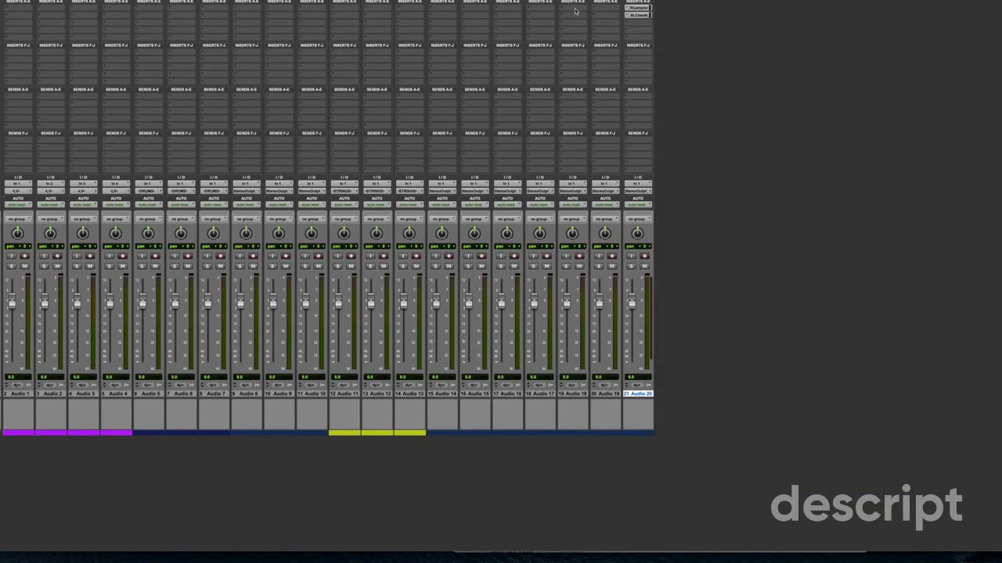
{"action": "left_click", "coordinate": [559, 211]}
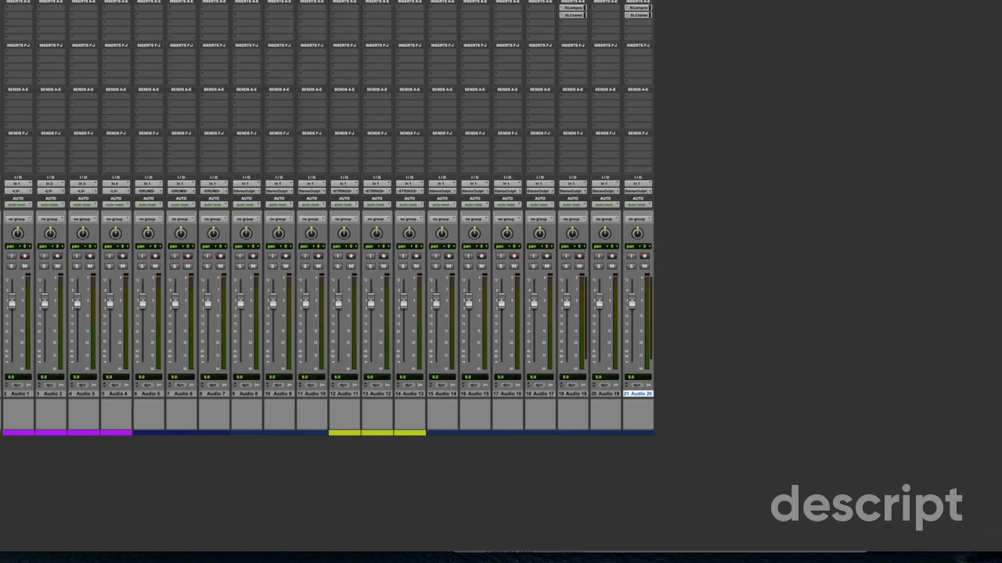
Step: Record-enable the selected Audio 20 track and toggle its input monitoring on and off
{"action": "mouse_move", "coordinate": [309, 493]}
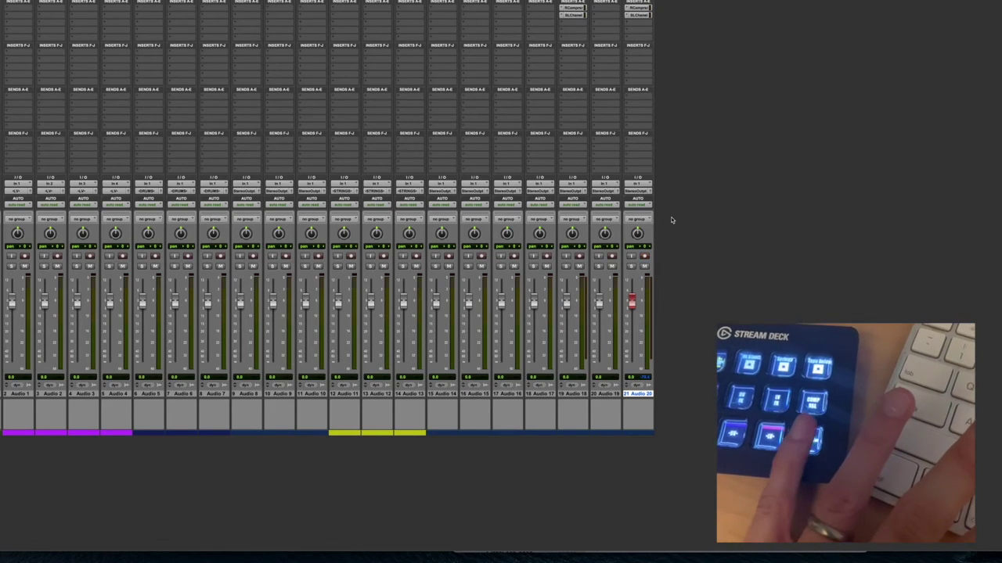
{"action": "key", "text": "shift+r"}
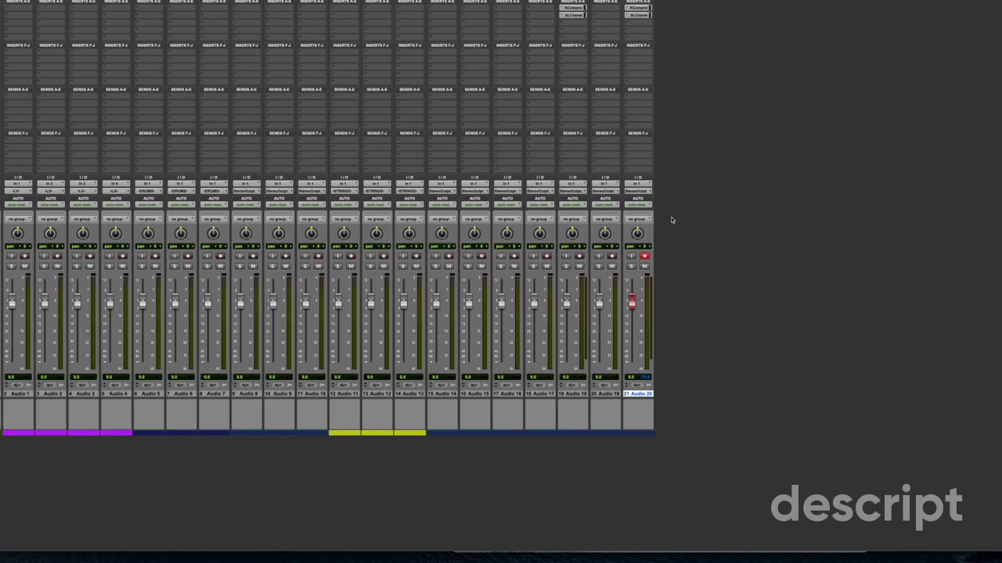
{"action": "key", "text": "shift+i"}
{"action": "key", "text": "shift+i"}
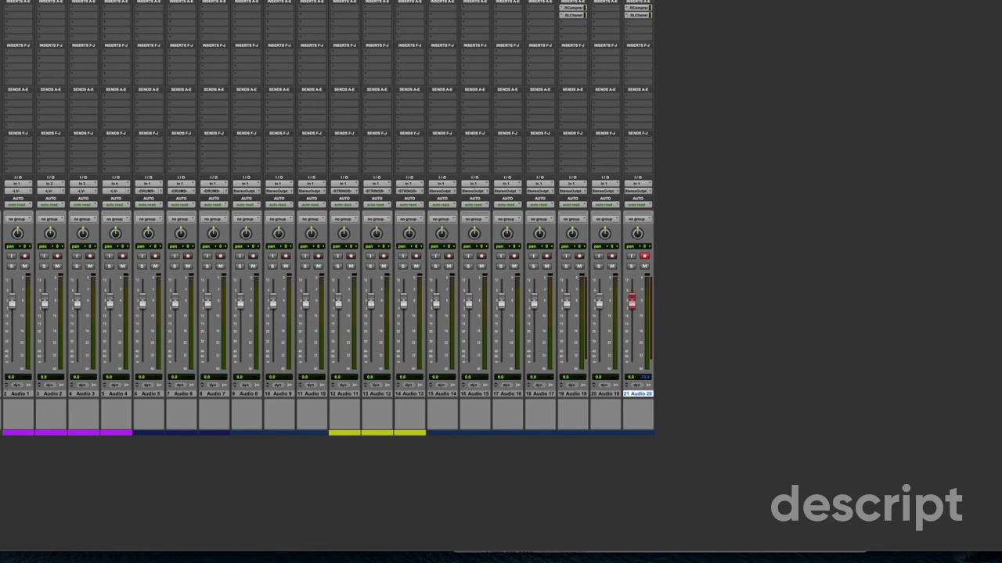